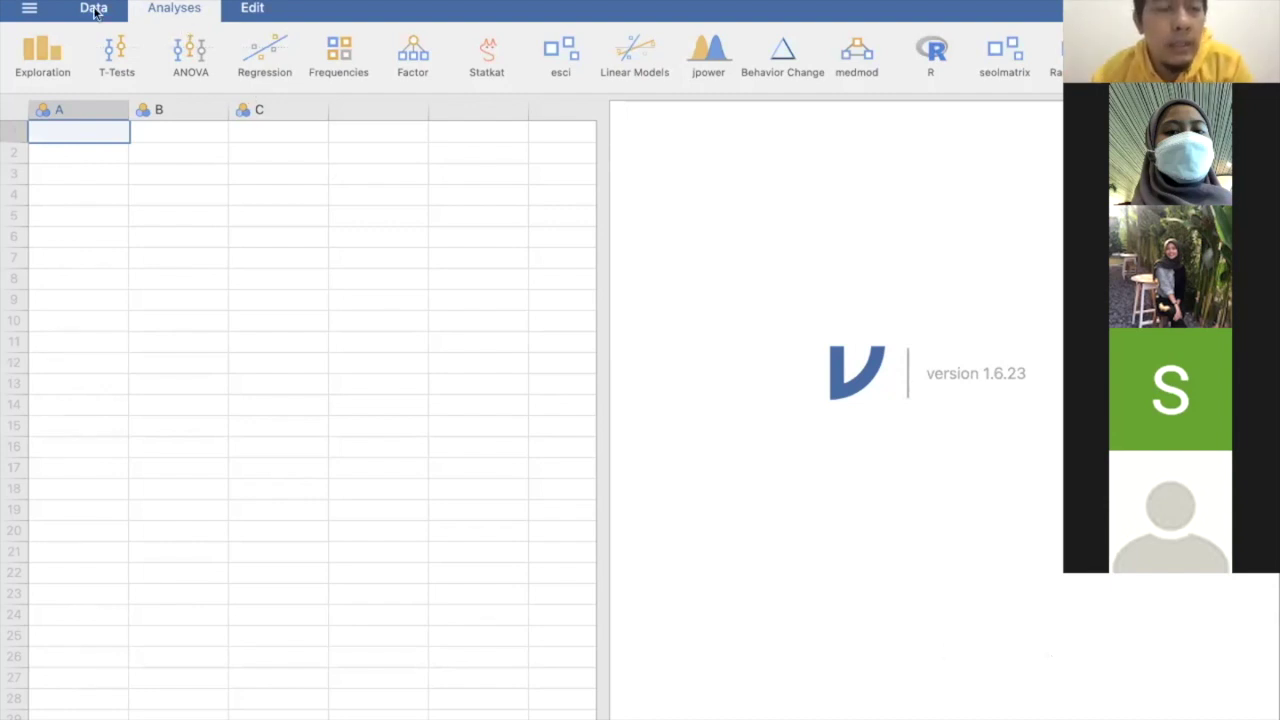
Open the recent "Uji coba analisis korelasi par..." file and start a Partial Correlation analysis on its data.
left_click(27, 8)
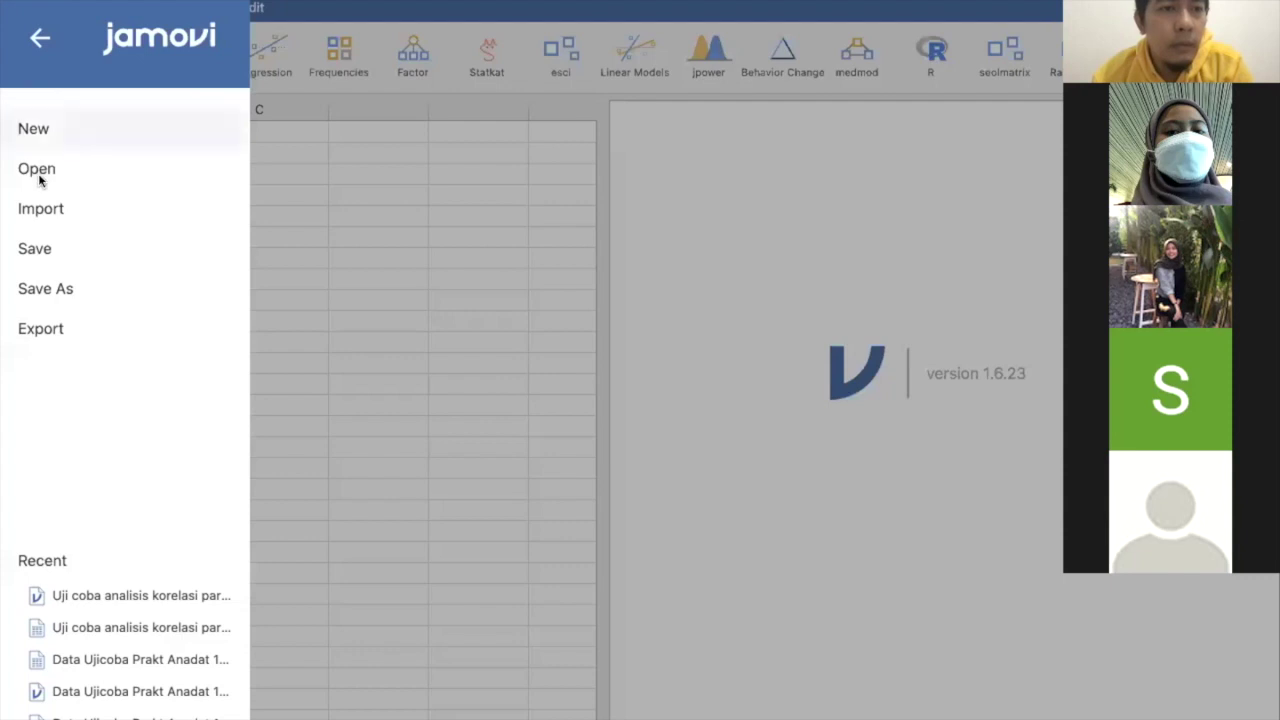
left_click(142, 596)
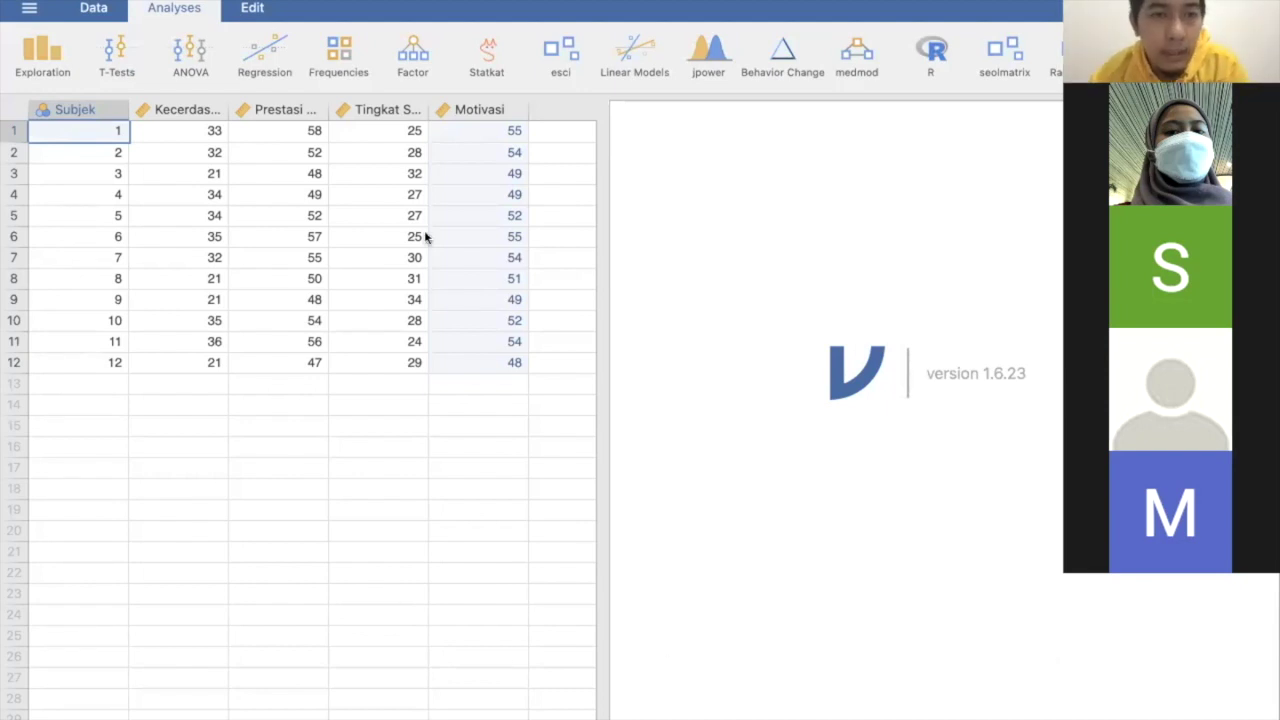
left_click(270, 60)
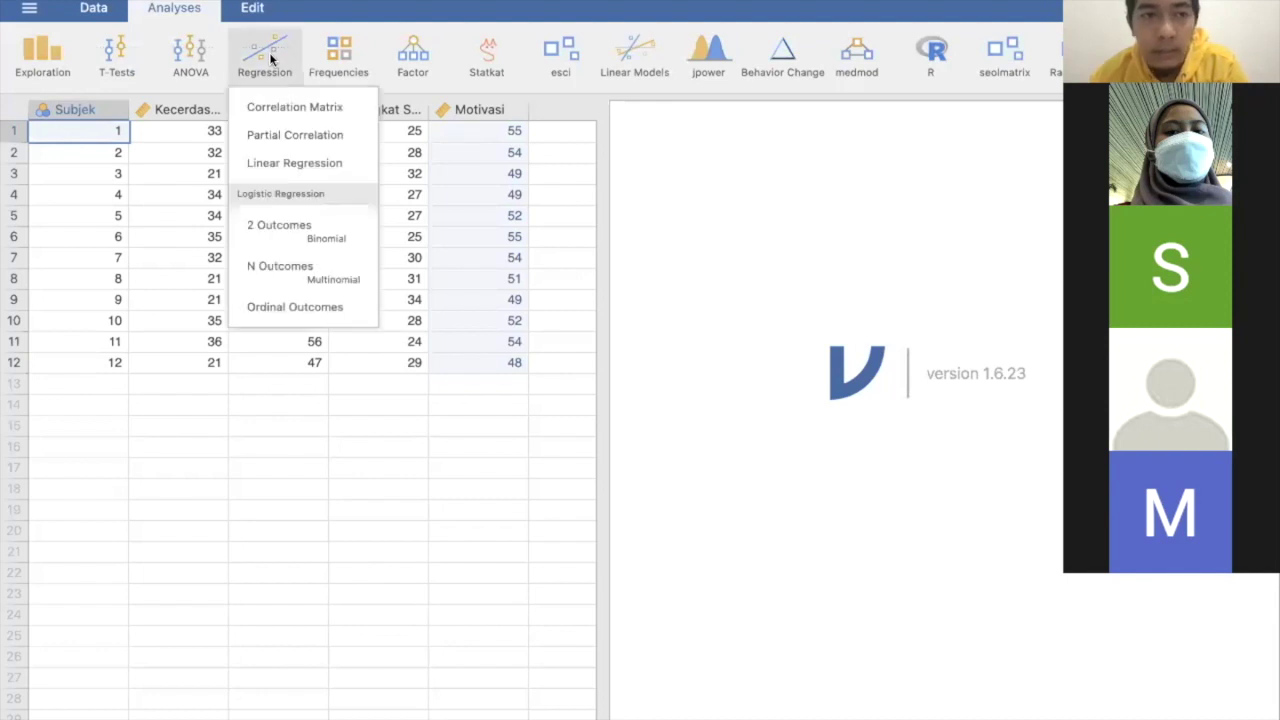
left_click(267, 137)
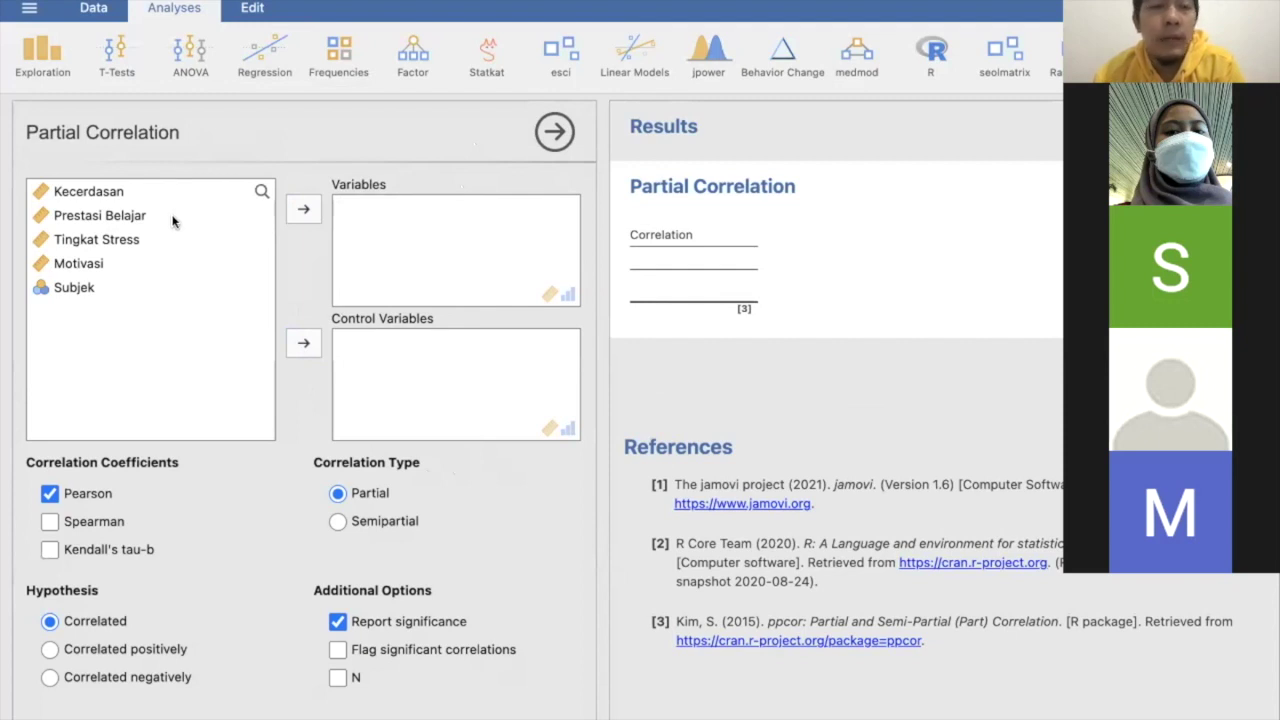
Assign Kecerdasan and Prestasi Belajar together as the variables of the partial correlation.
left_click(78, 194)
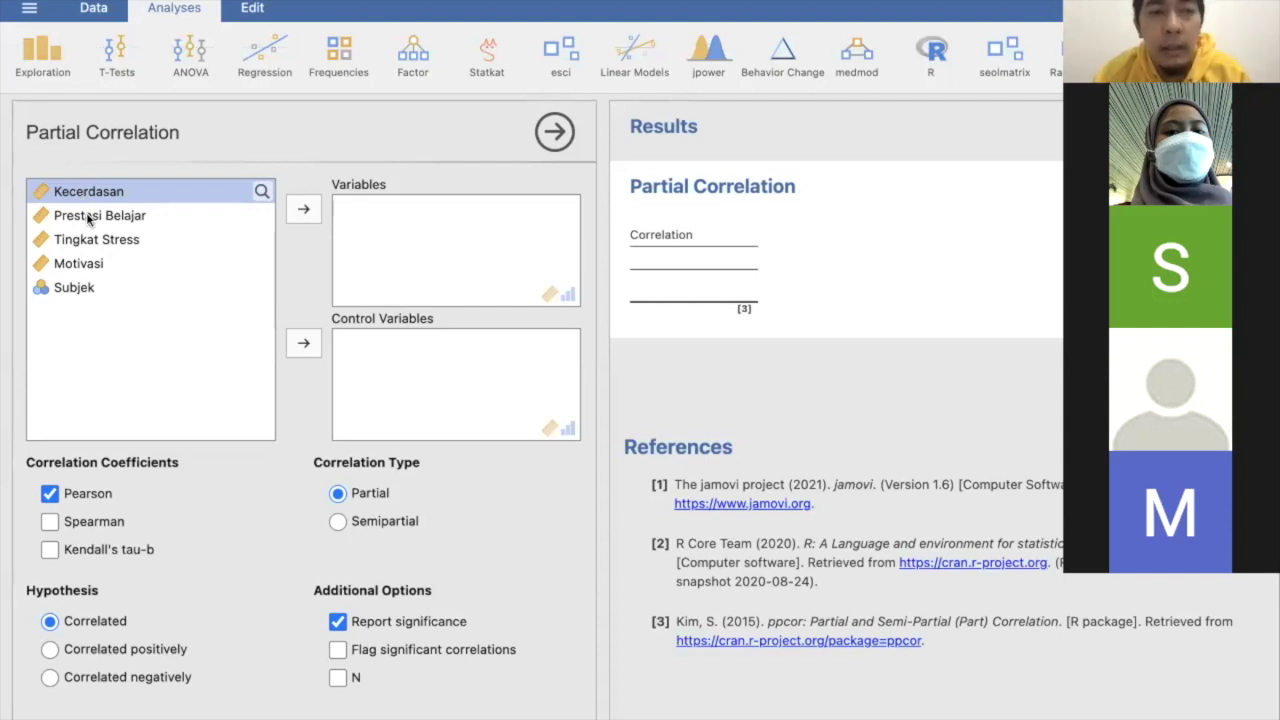
left_click(88, 216, "shift")
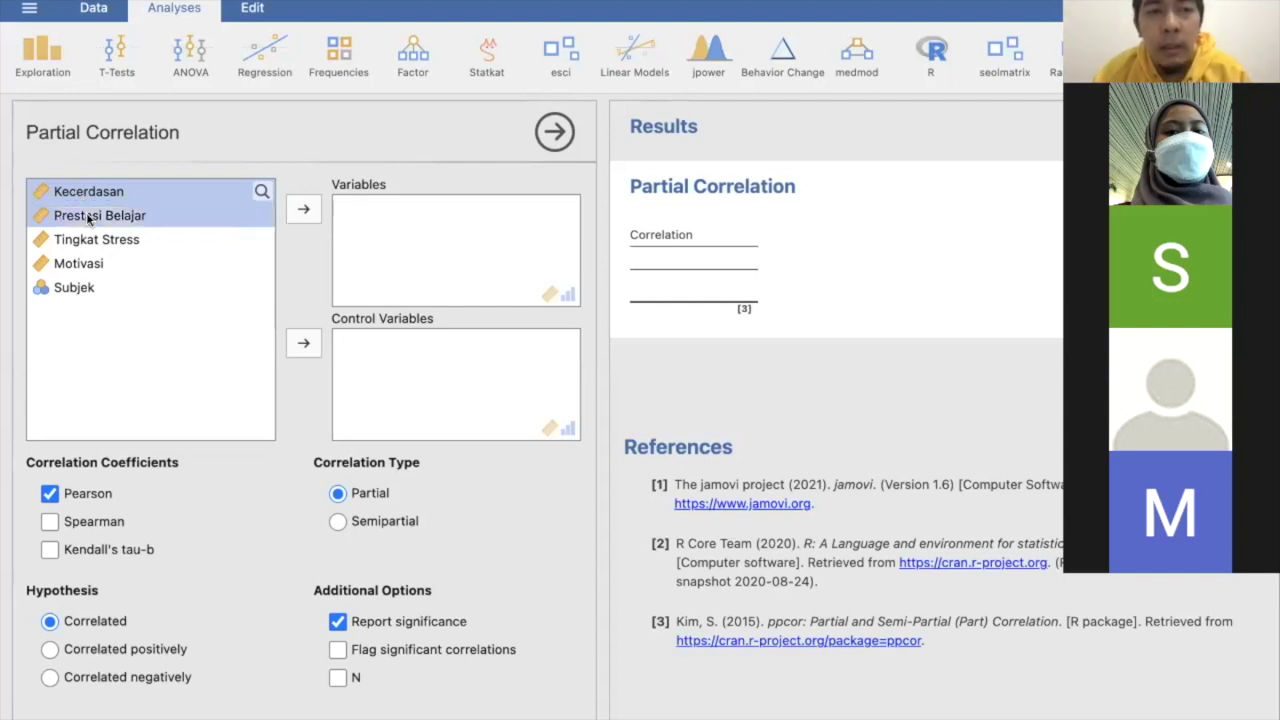
left_click(305, 209)
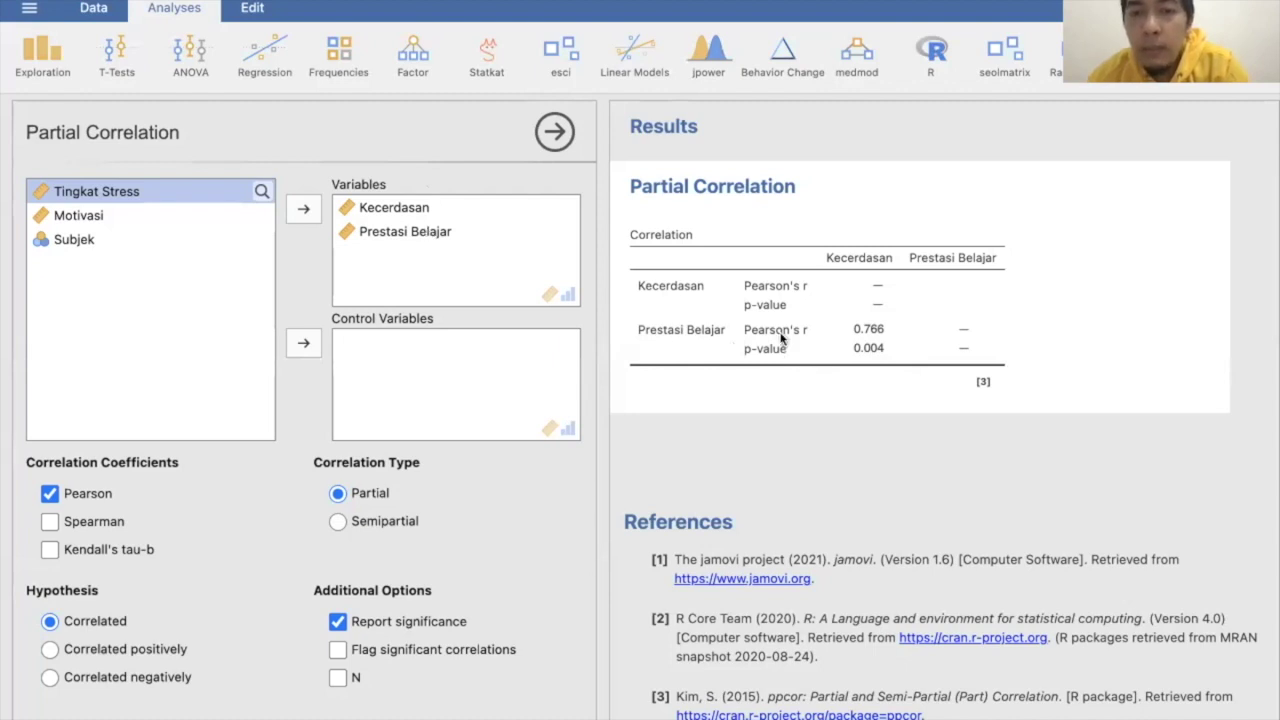
Add the note "Ada hubungan positif yang sangat signifikan antara Vx dan Vy, r = 0,766 (p < 0,01)" below the correlation table.
left_click(647, 389)
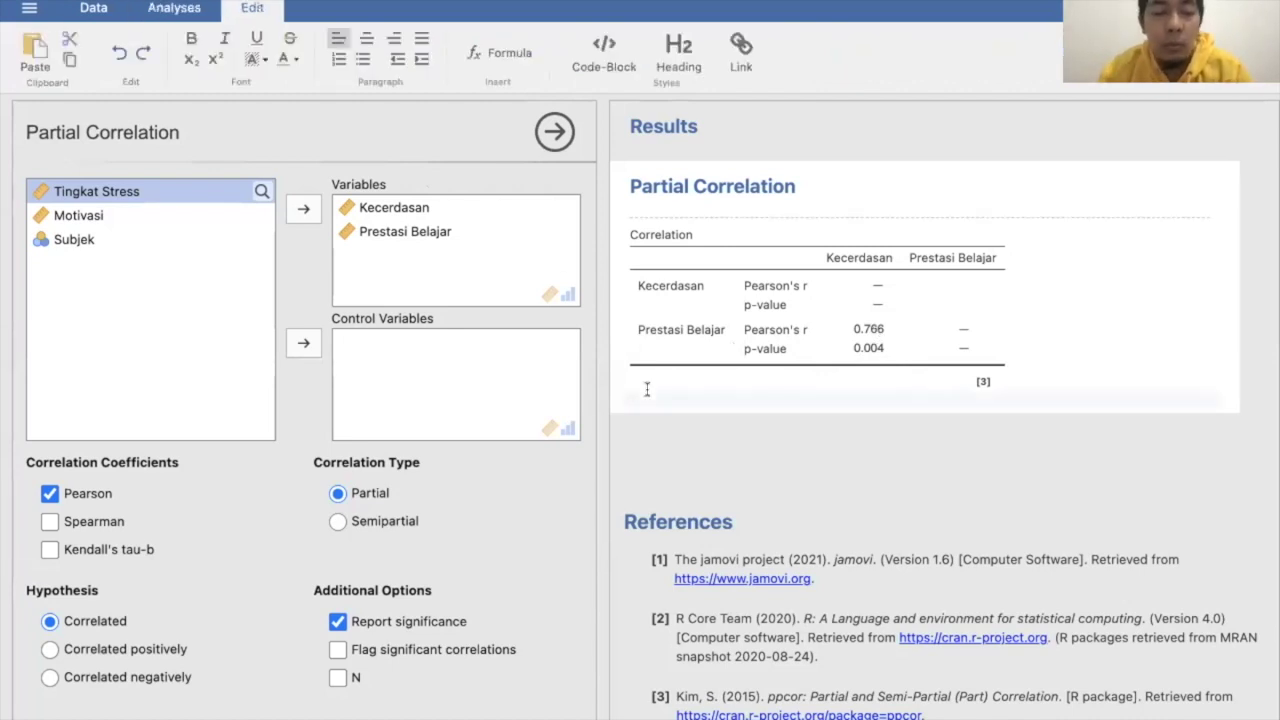
type("Ada hubungan positi")
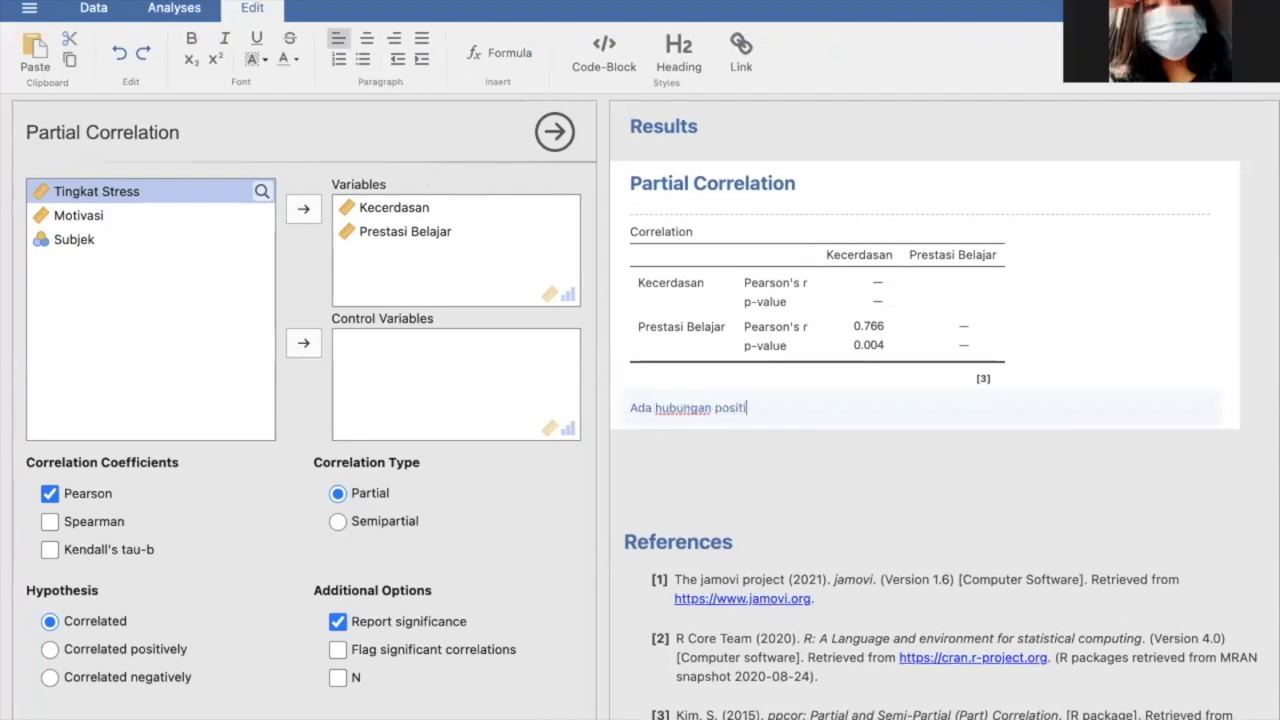
type("f yang sa")
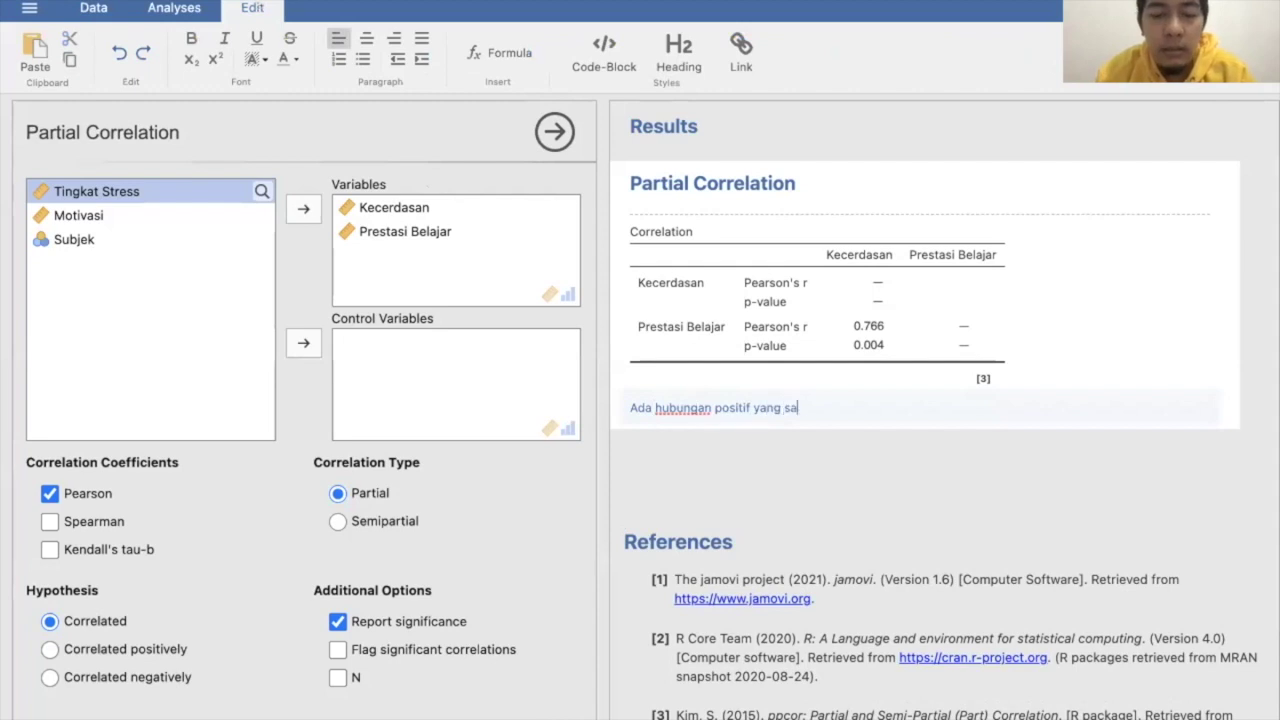
type("ngat signi")
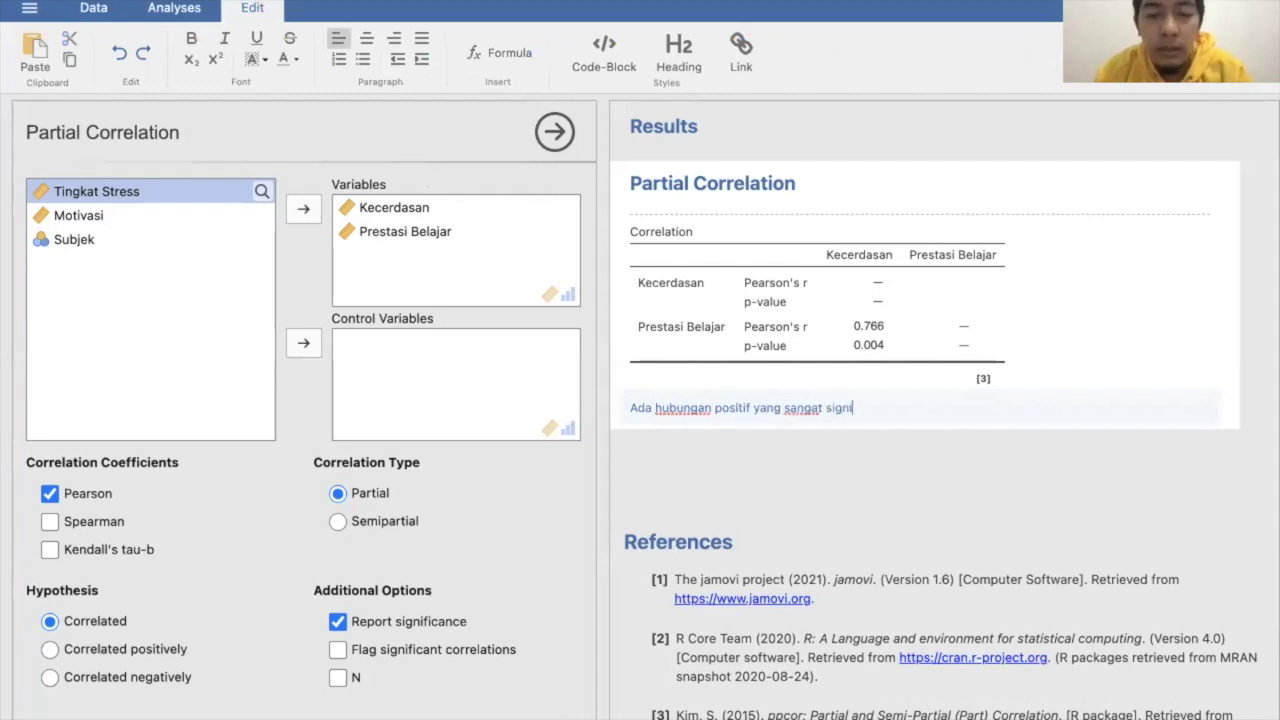
type("fikan anta")
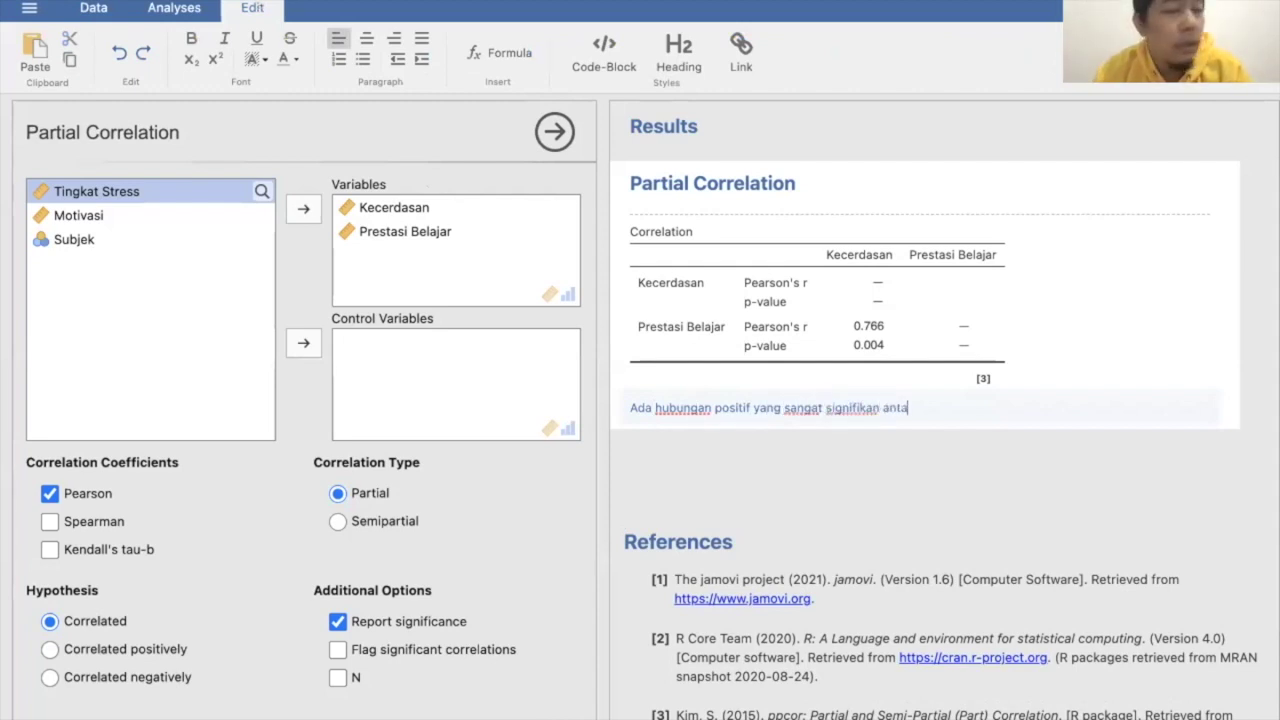
type("ra Vx da")
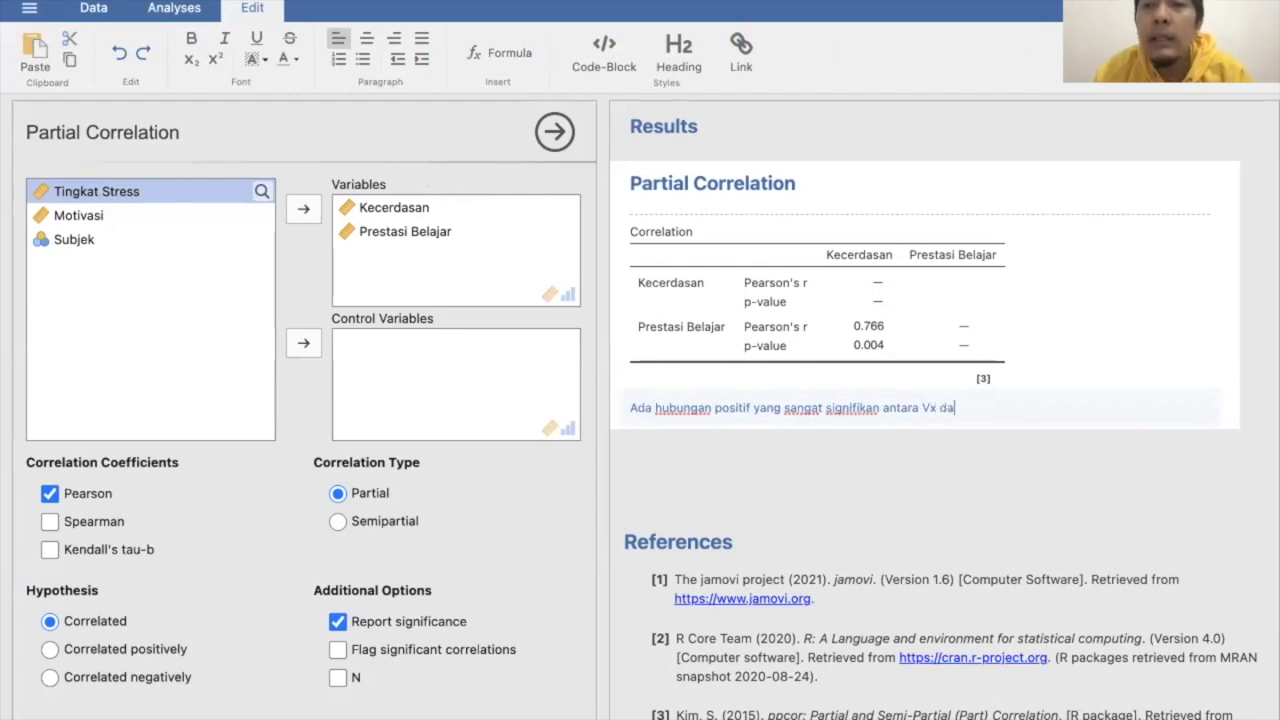
type("n Vy")
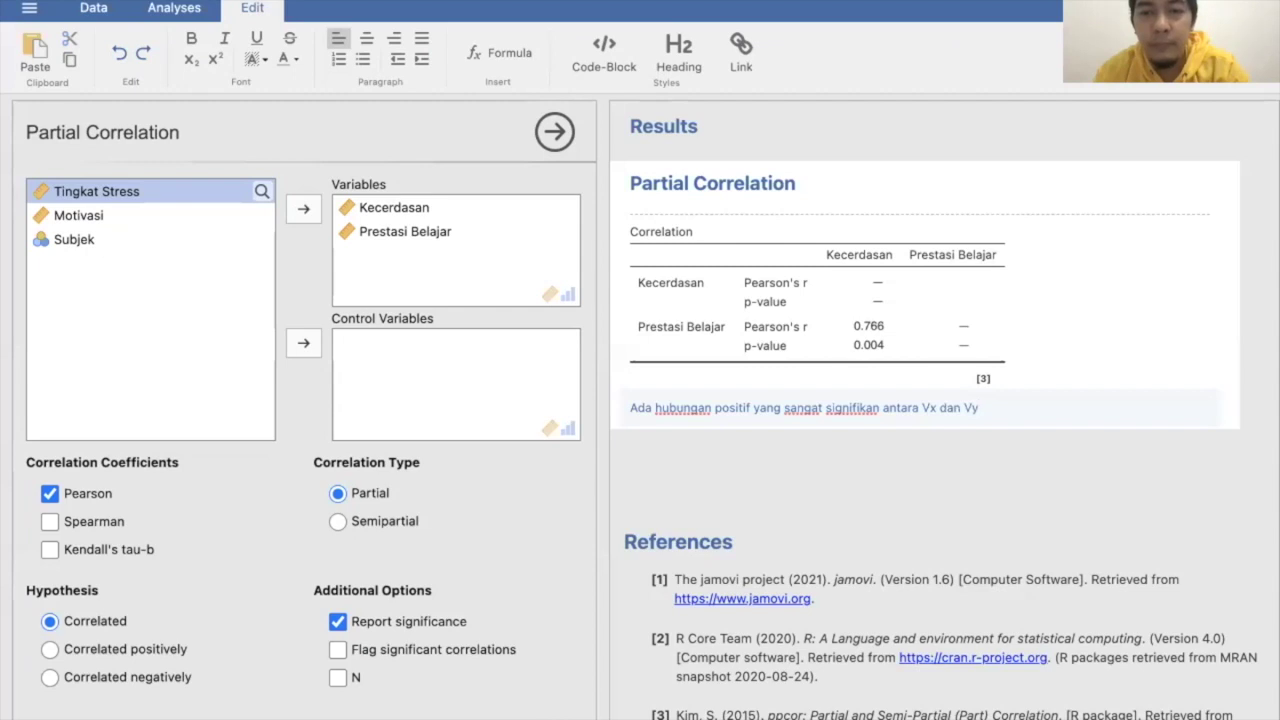
type(",")
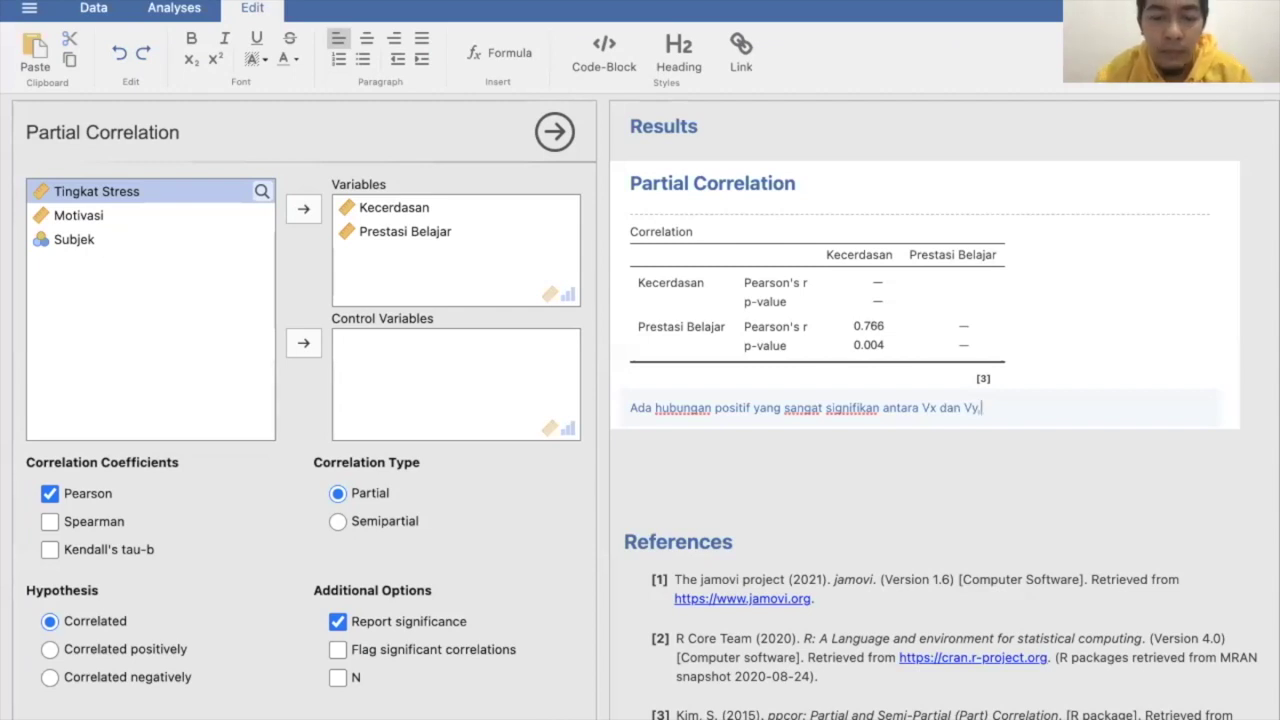
type(" r =")
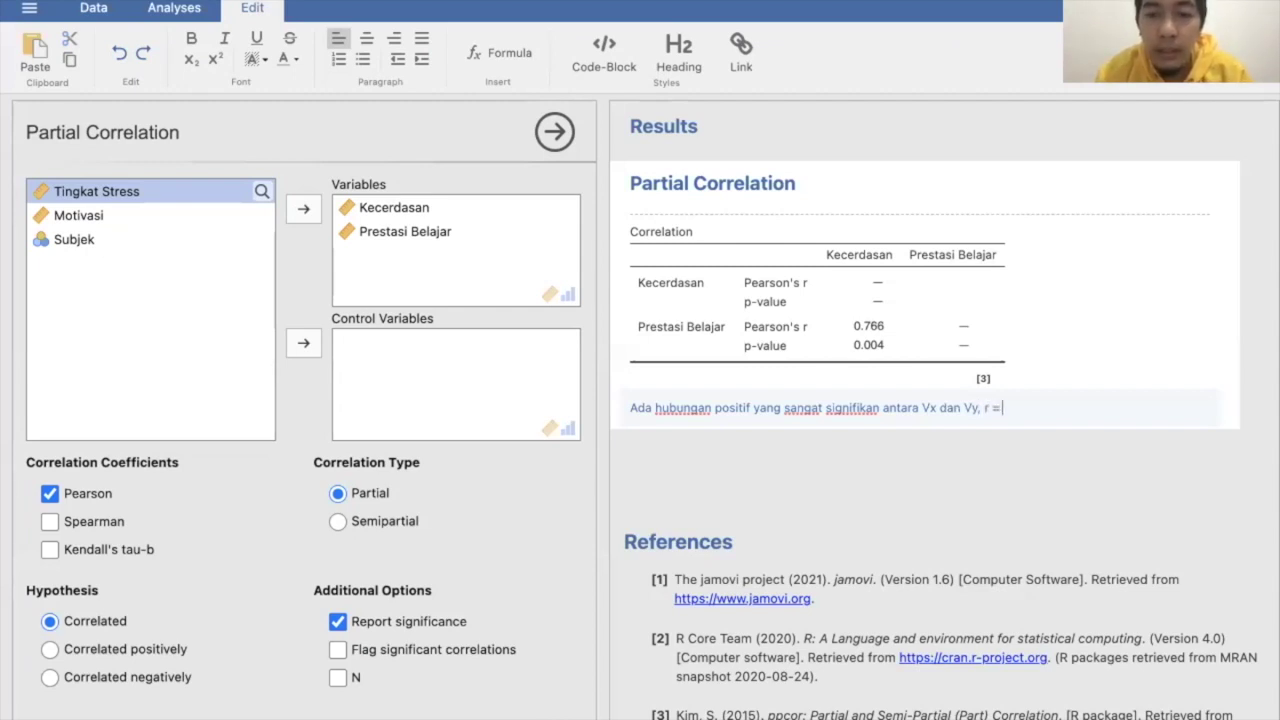
type(" 0,7")
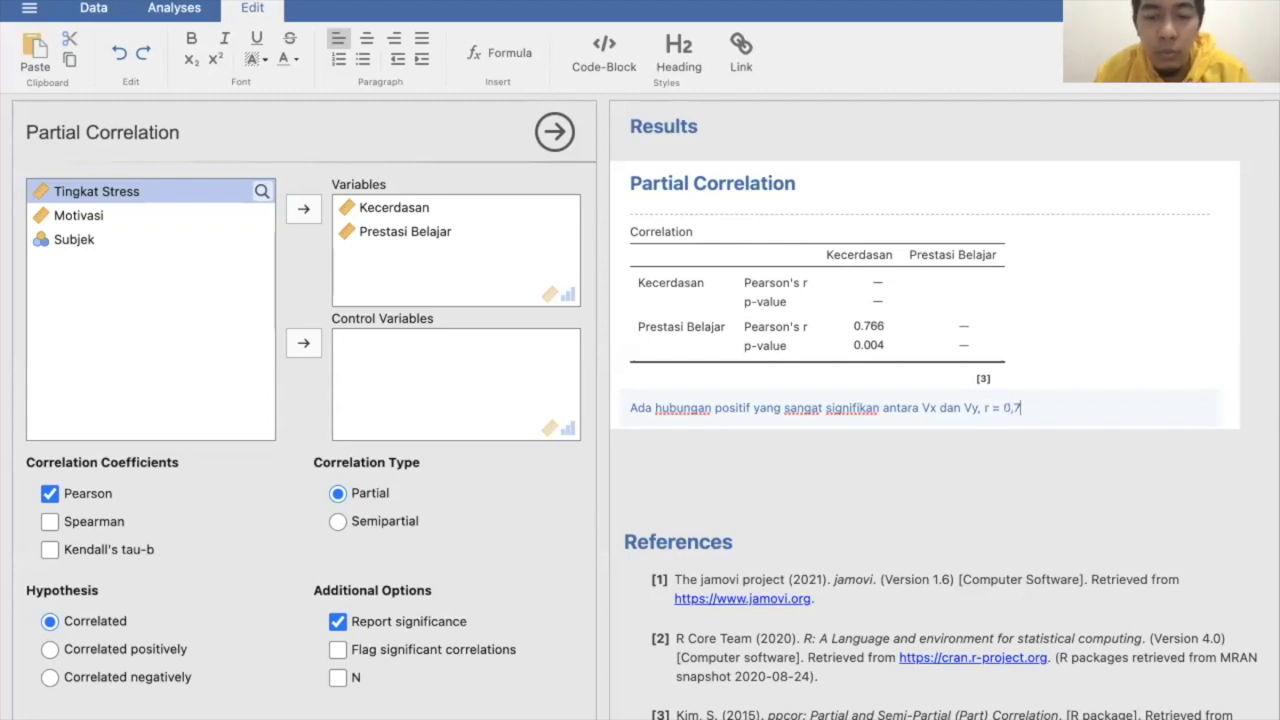
type("66")
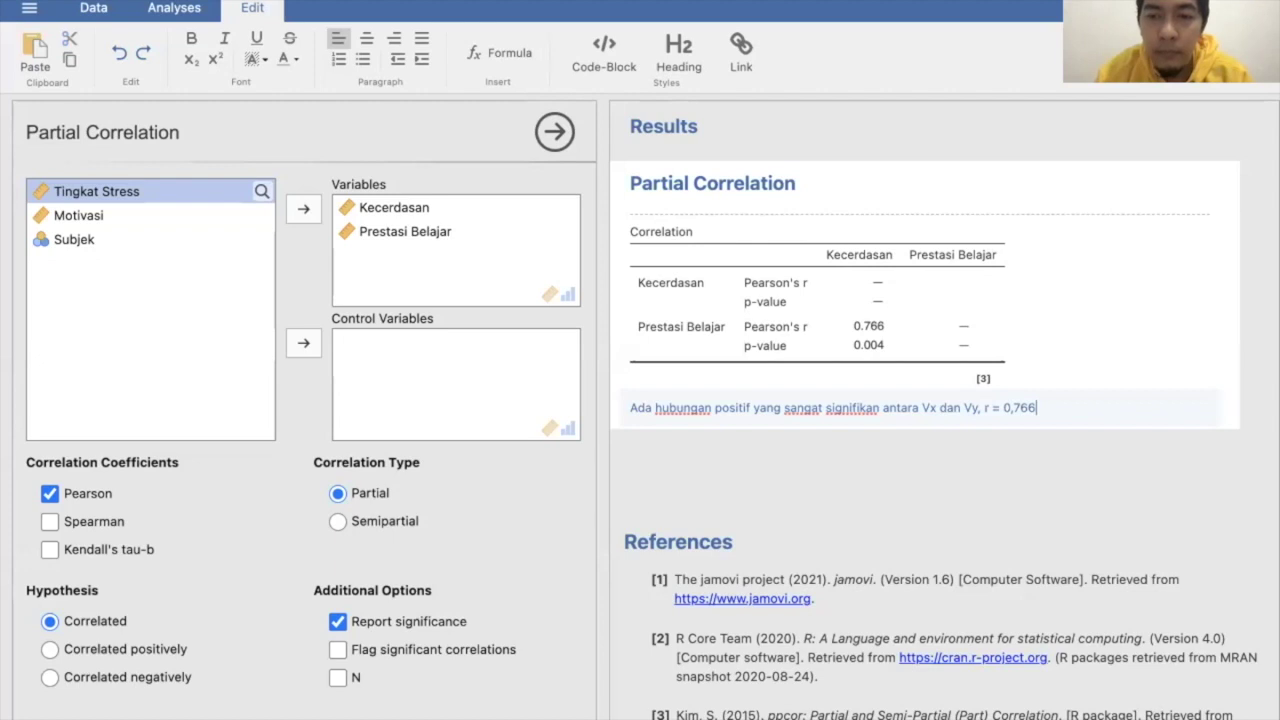
type(" (")
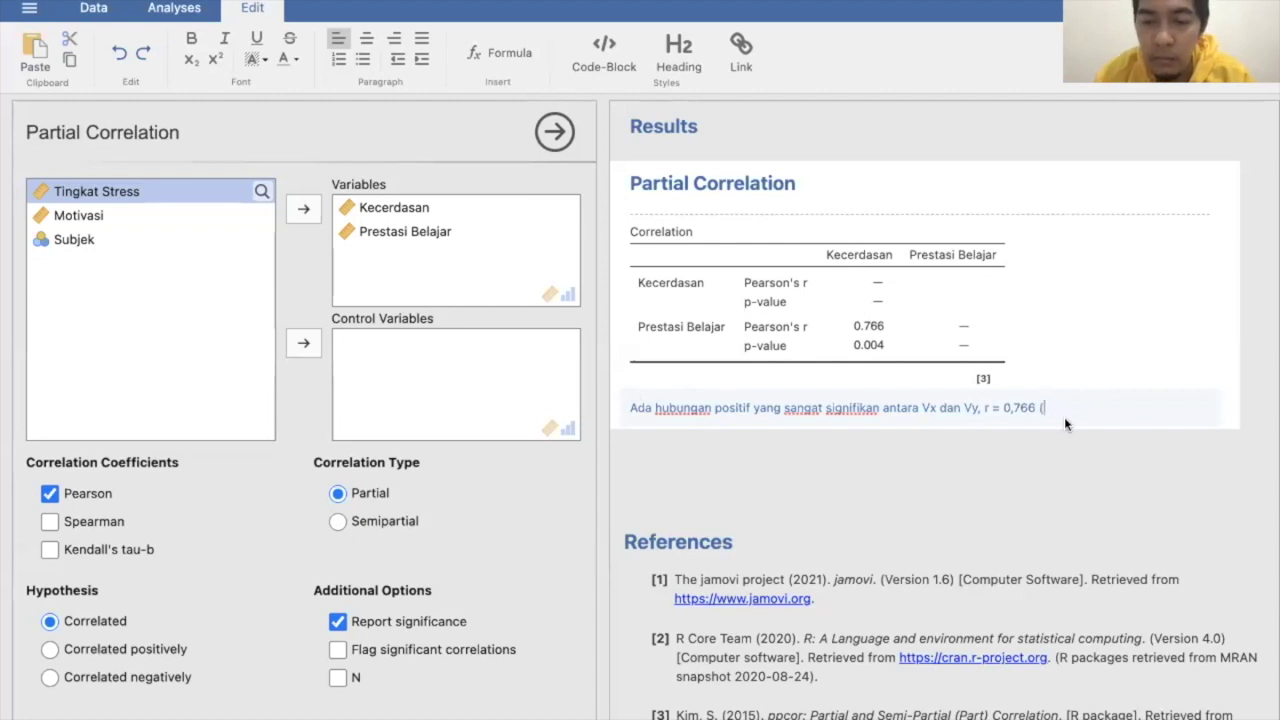
type("p < 0,01")
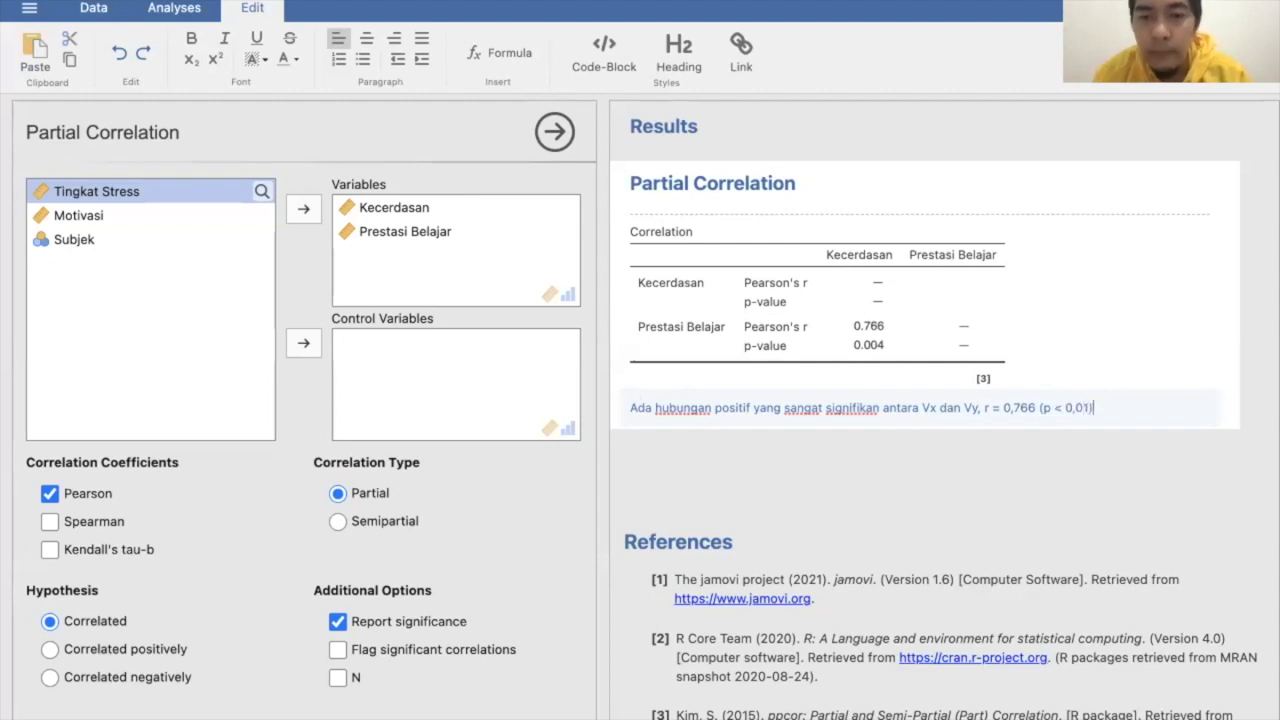
type(")")
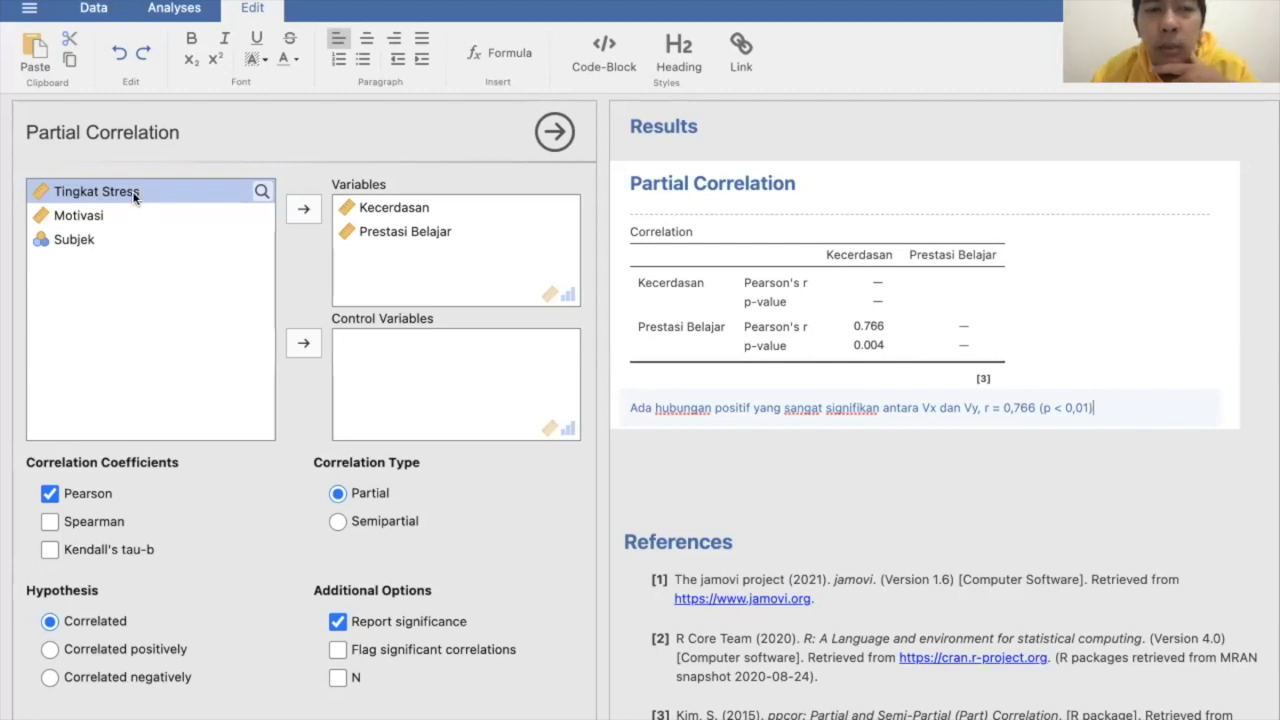
Set Tingkat Stress as a control variable and add the line "tidak ada hubungan antara Vx dan Vy" beneath the existing note.
left_click(302, 344)
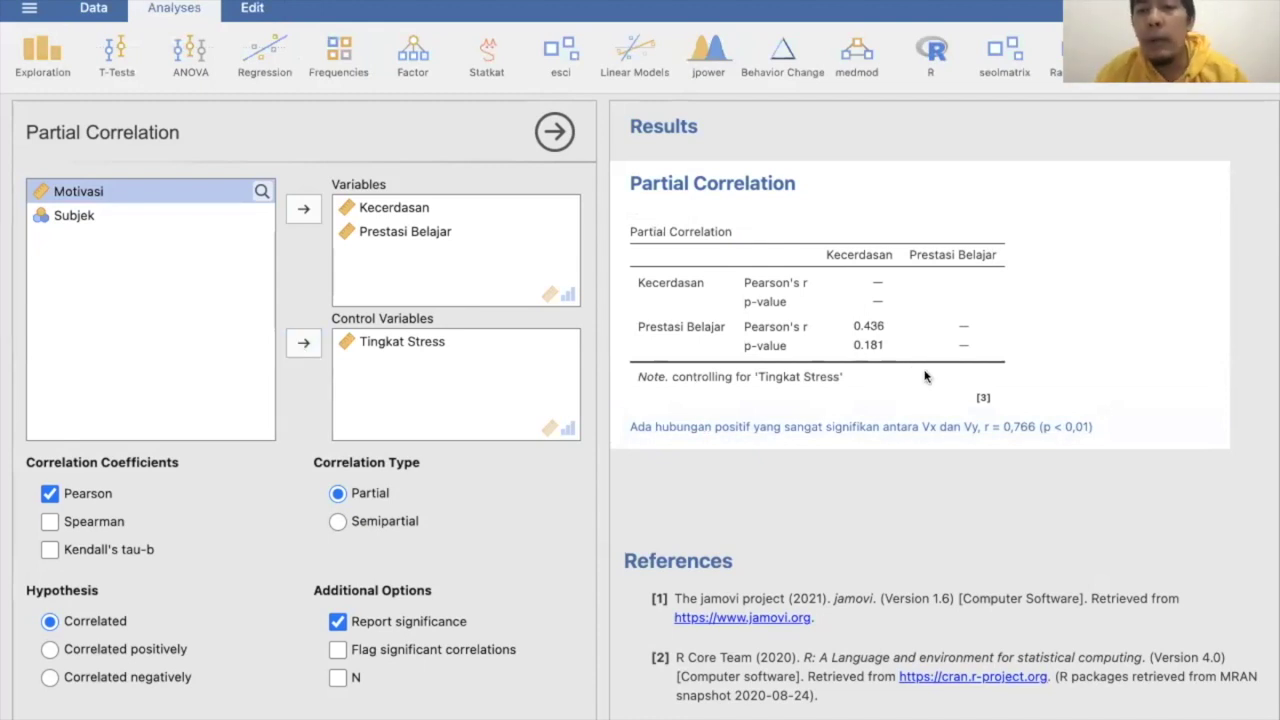
left_click(1097, 418)
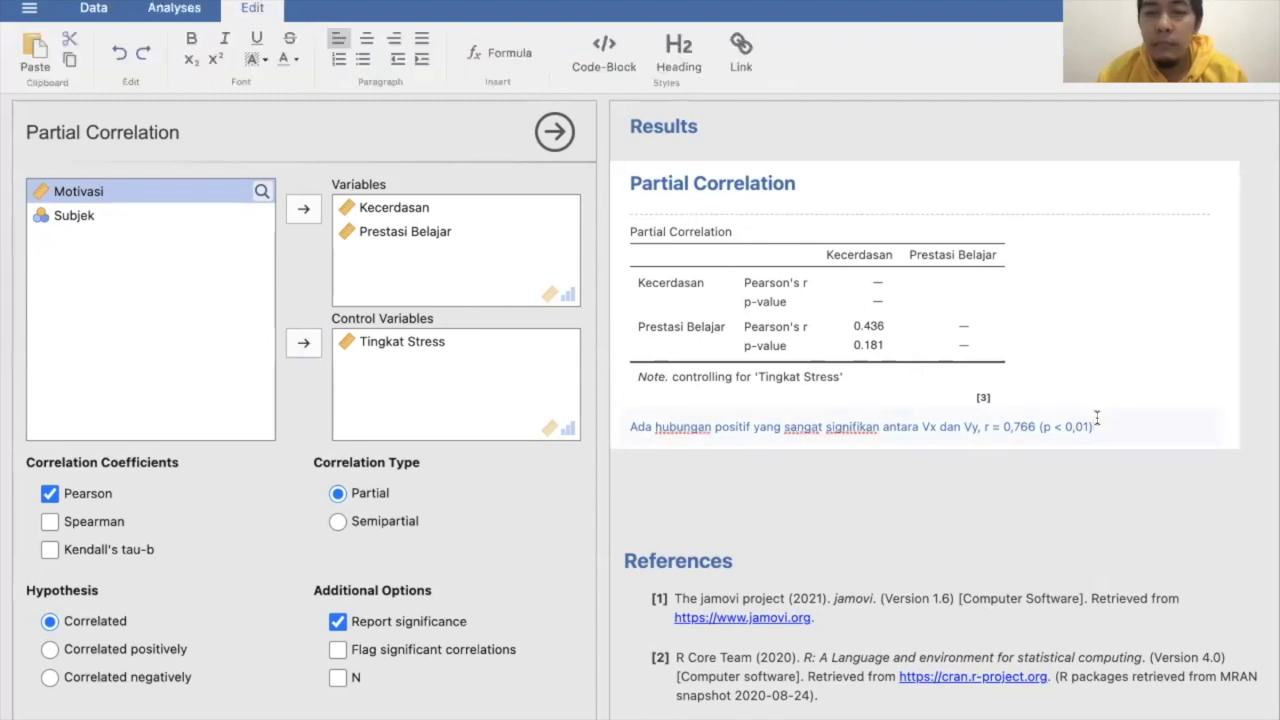
key("Return")
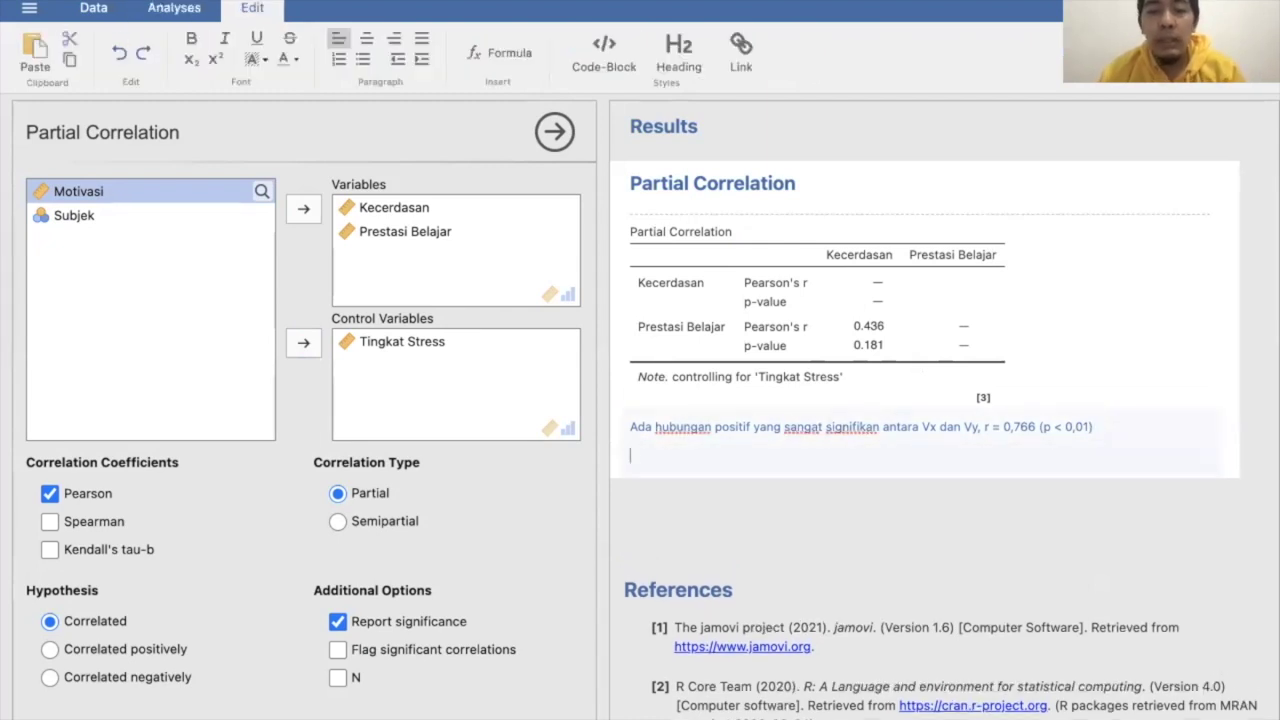
type("tida")
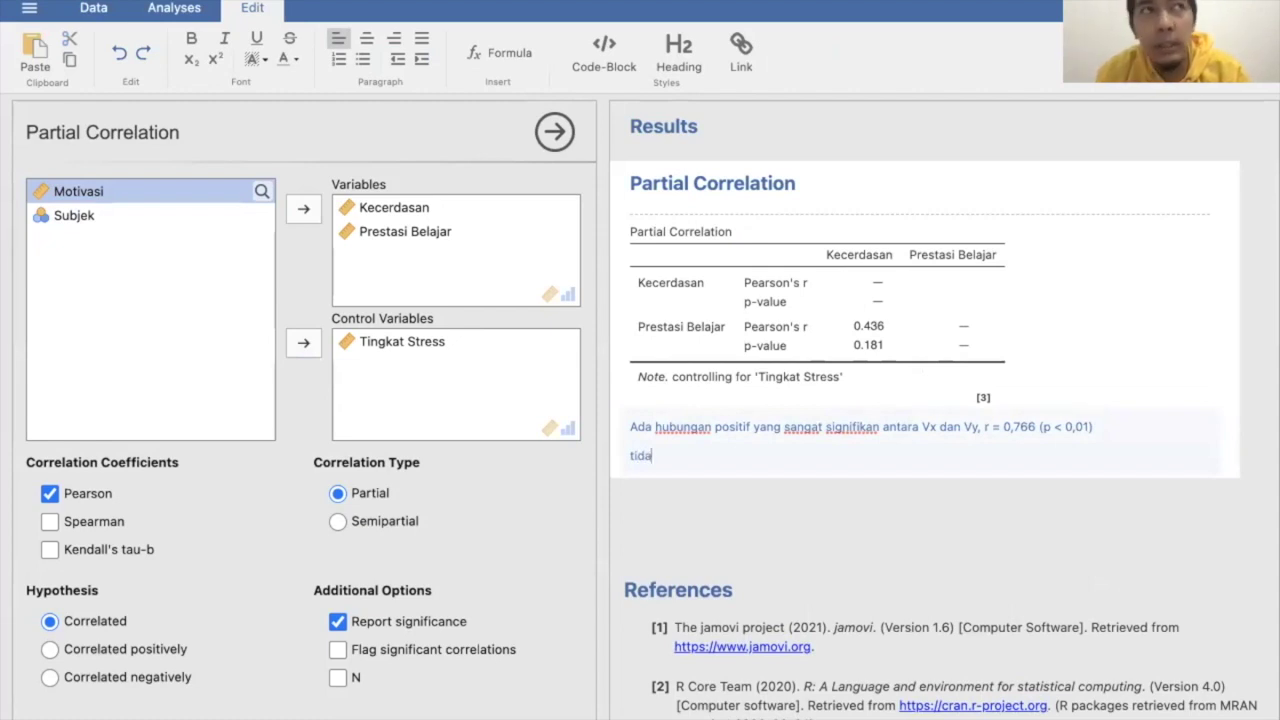
type("k ada h")
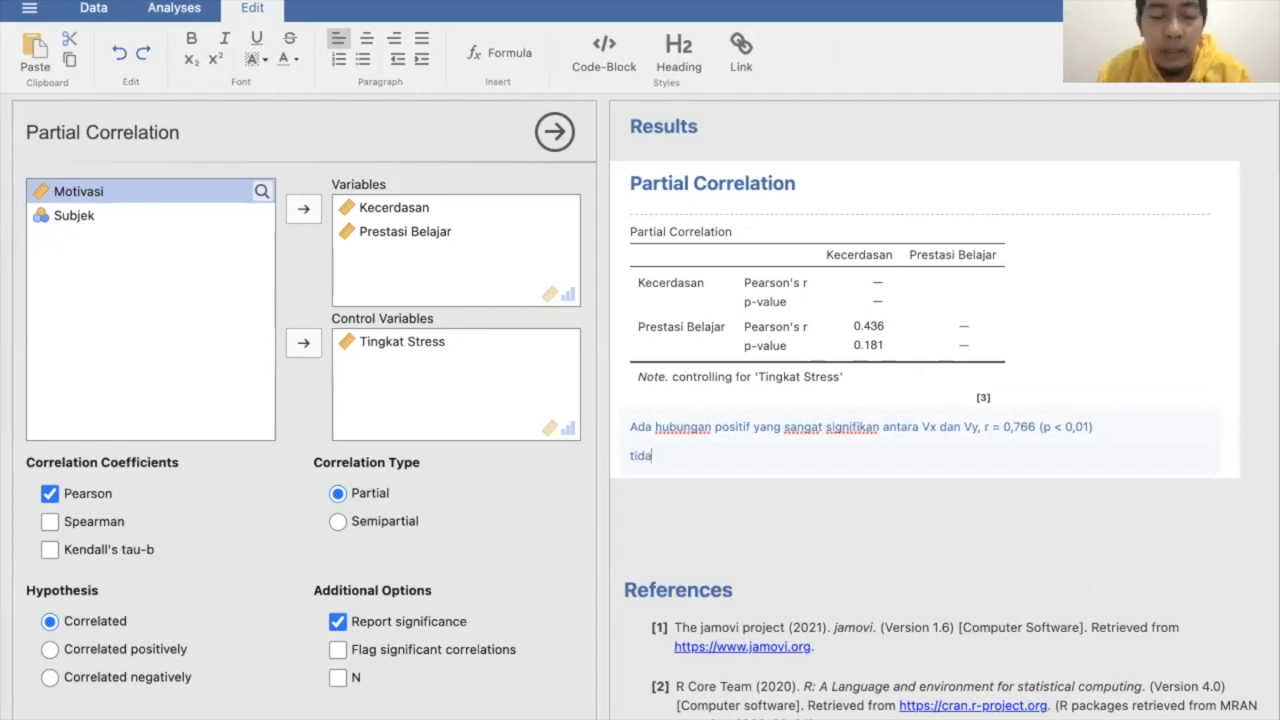
type("ubun")
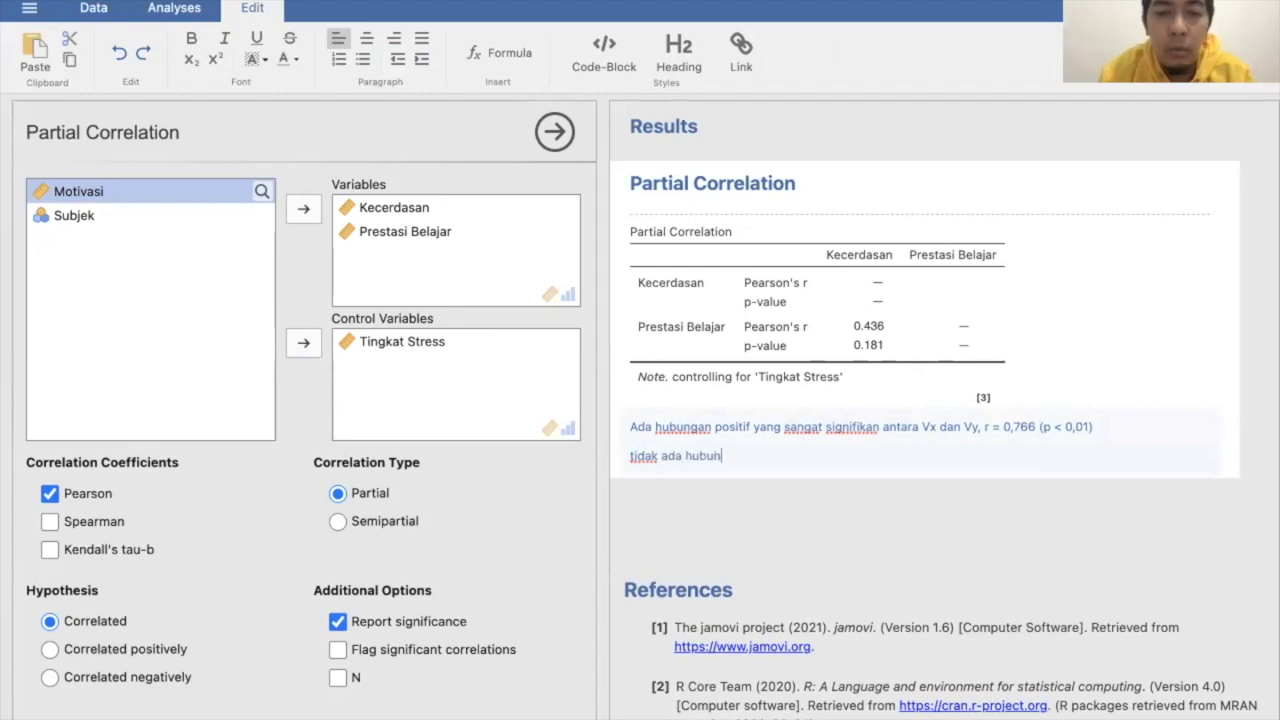
type("gan antara ")
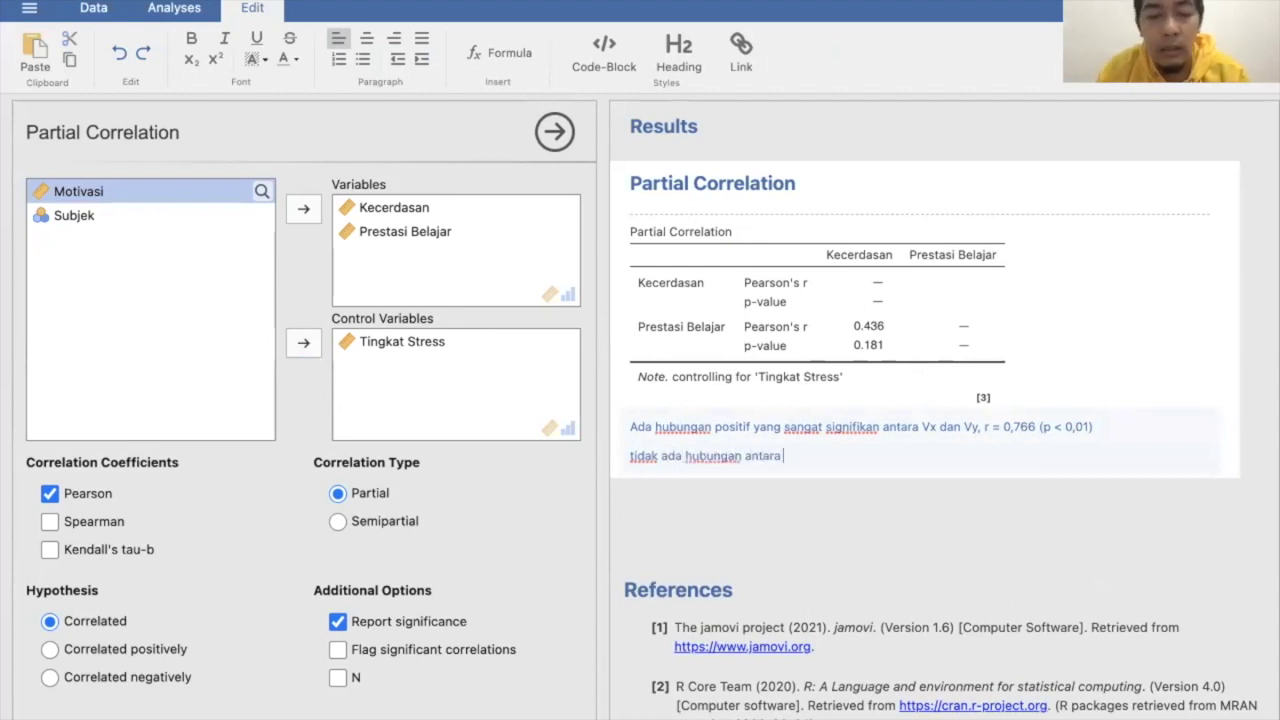
type("Vx dan Vy")
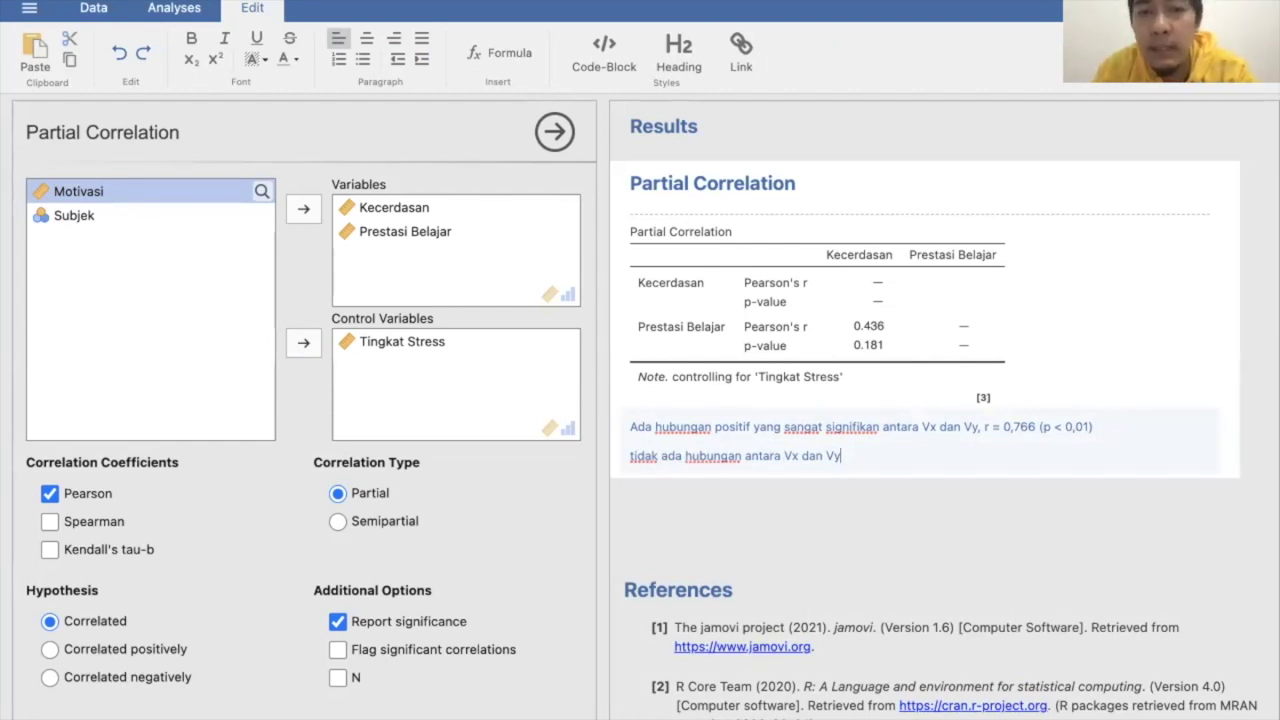
Try Motivasi as a second control variable, and remove it again to compare with controlling only for Tingkat Stress.
left_click_drag(1093, 427, 974, 424)
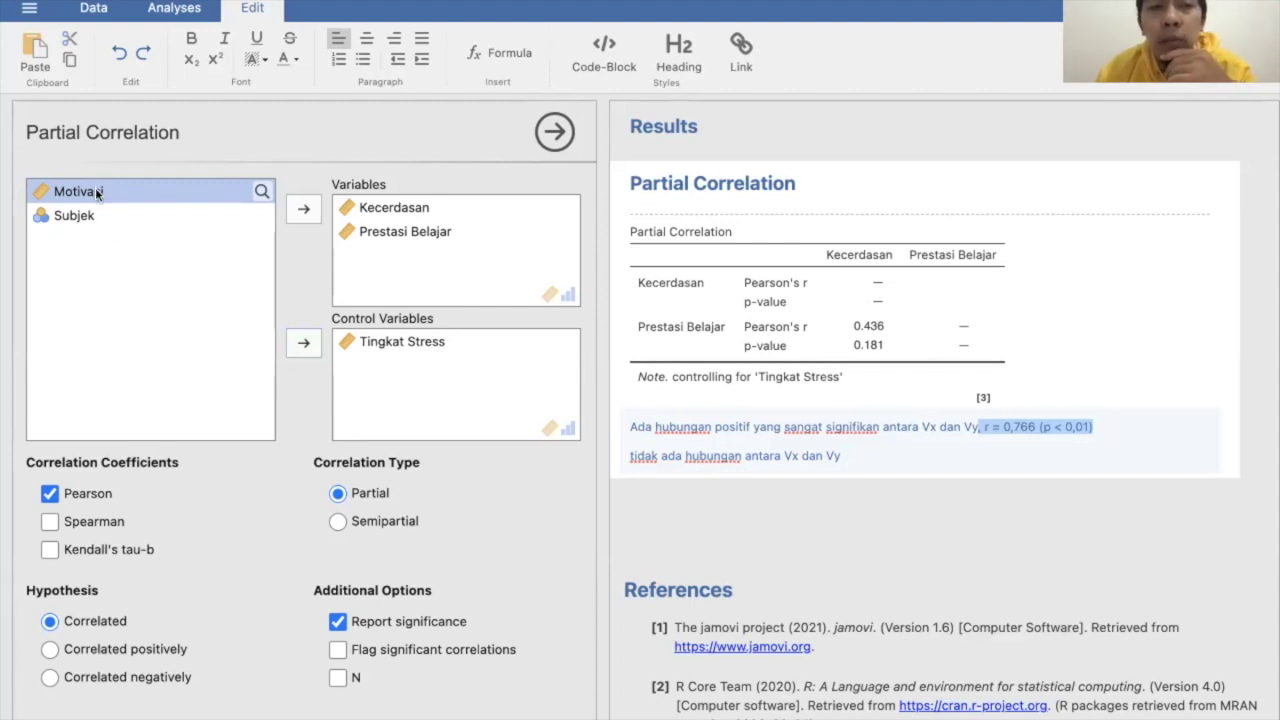
left_click(301, 344)
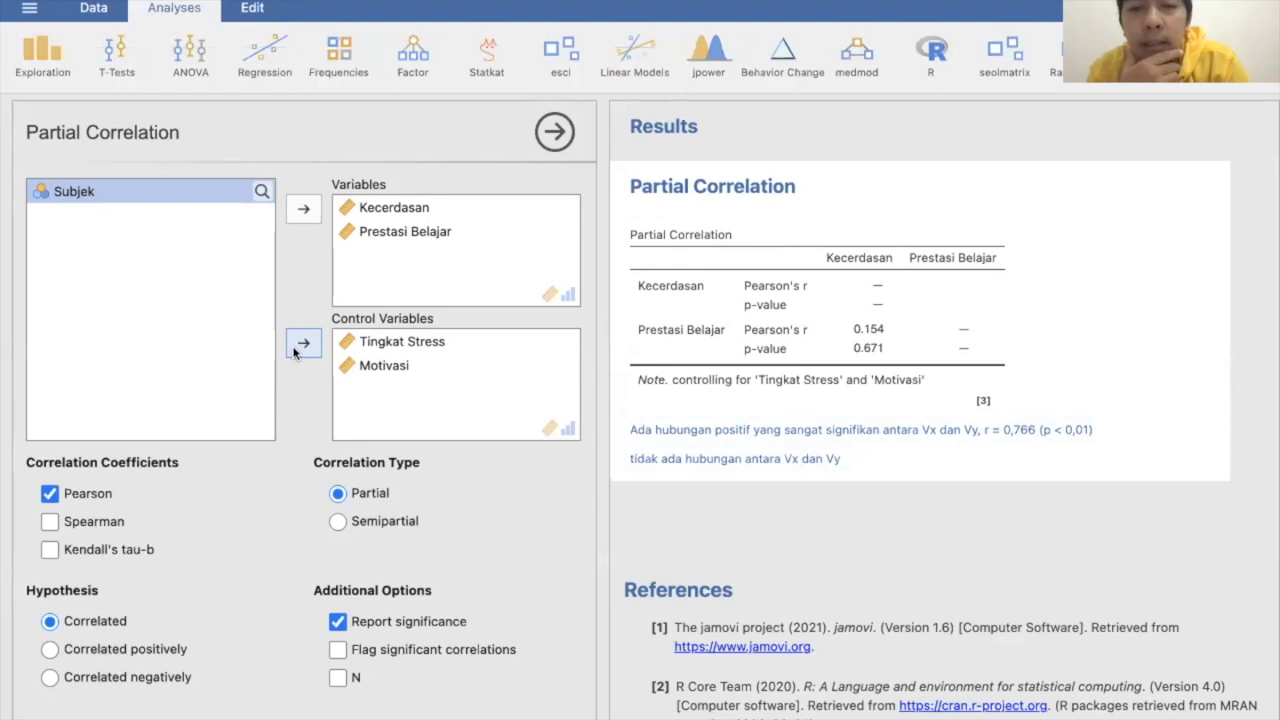
left_click(380, 366)
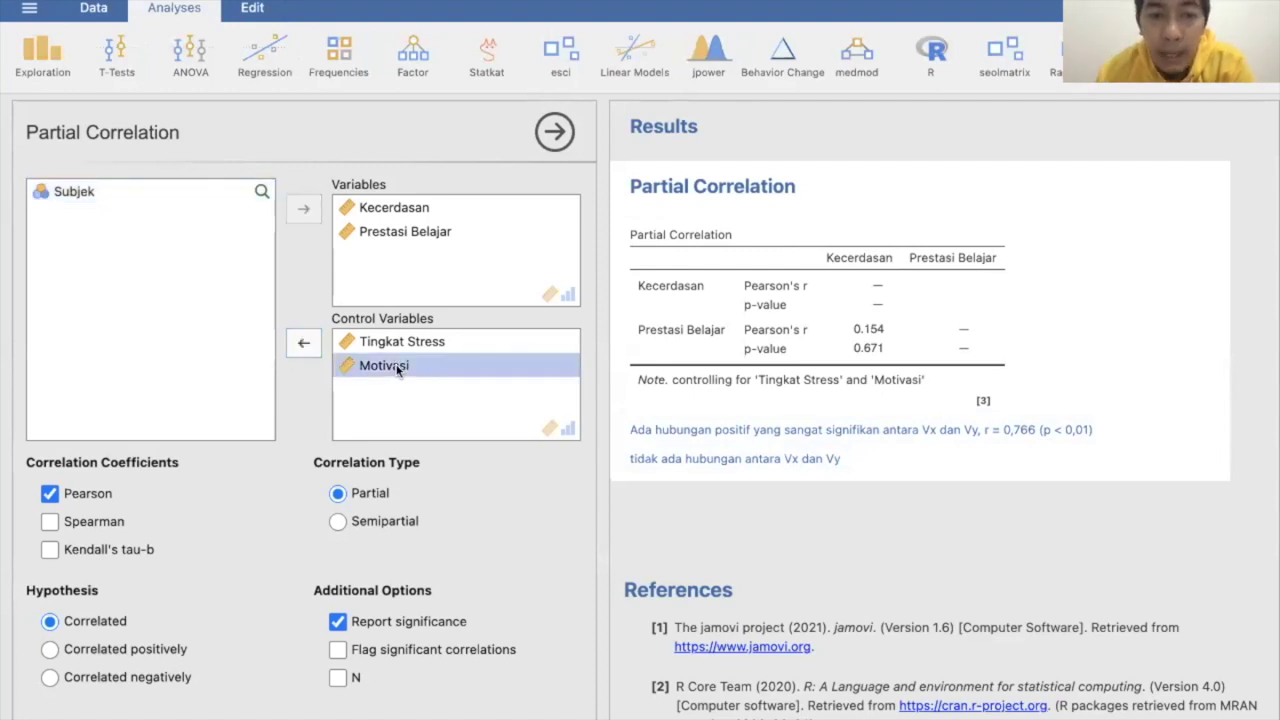
left_click(312, 345)
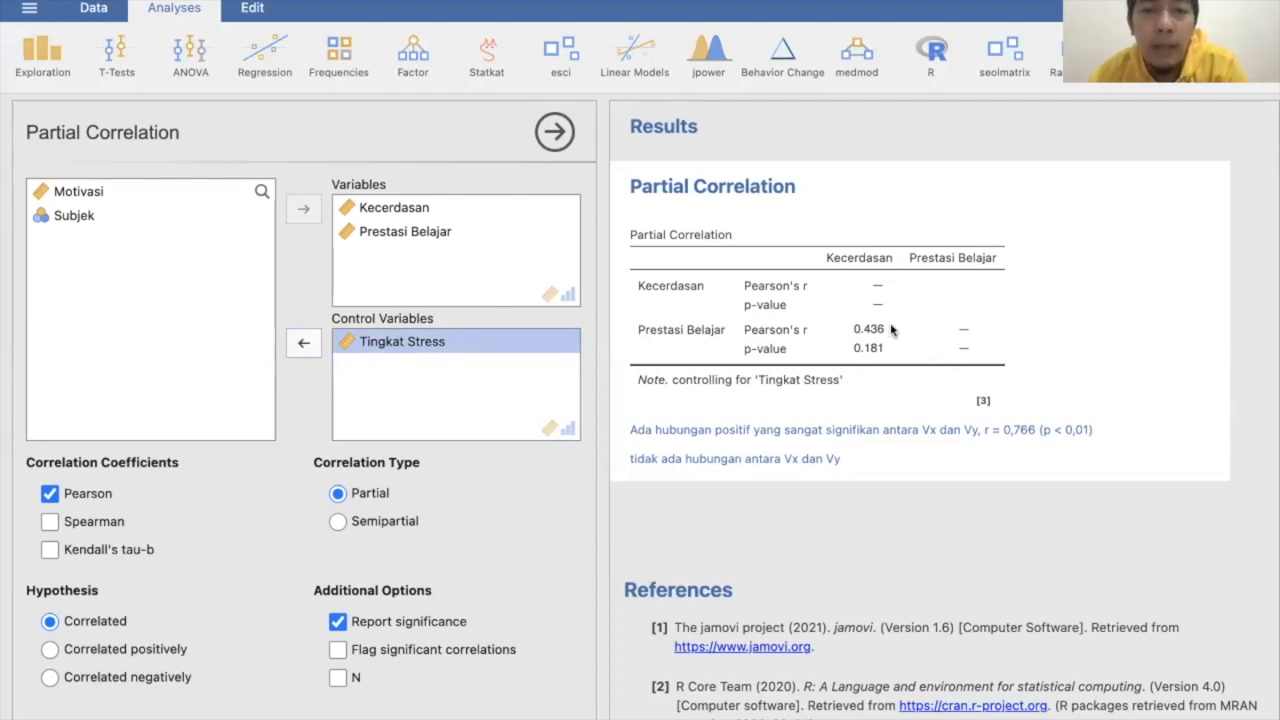
Add Motivasi to the control variables alongside Tingkat Stress.
left_click(64, 192)
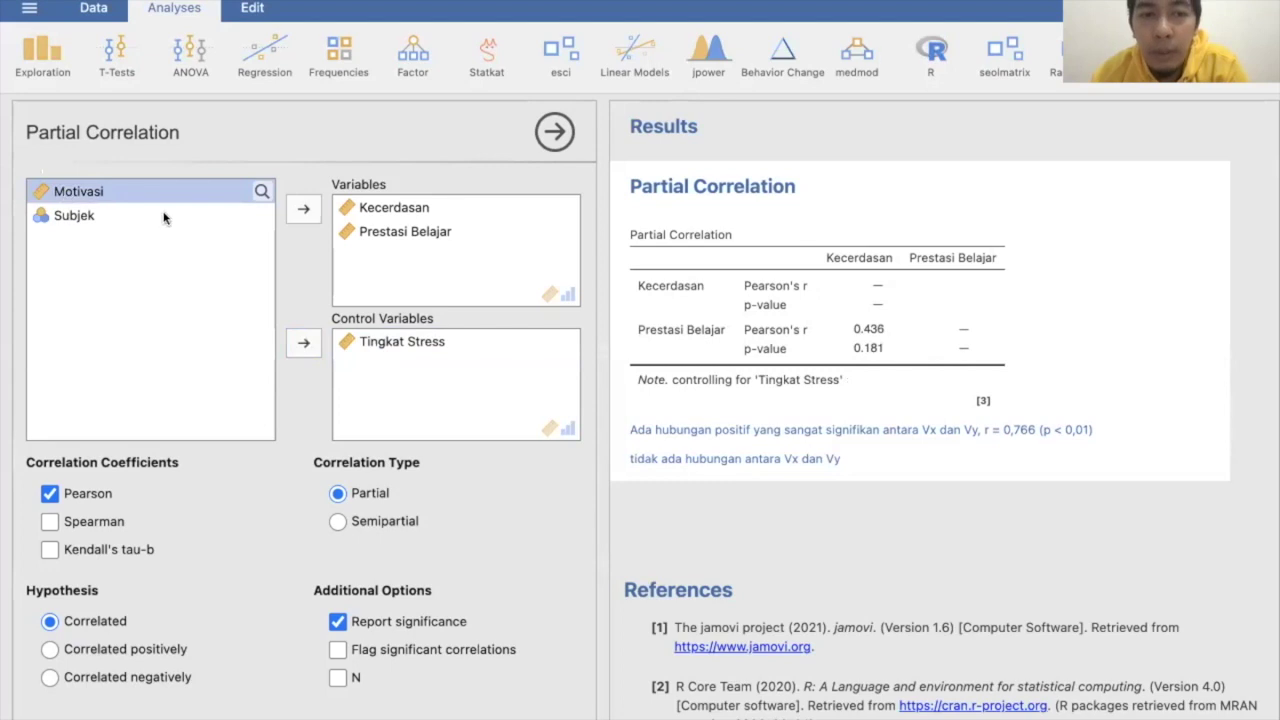
left_click(303, 344)
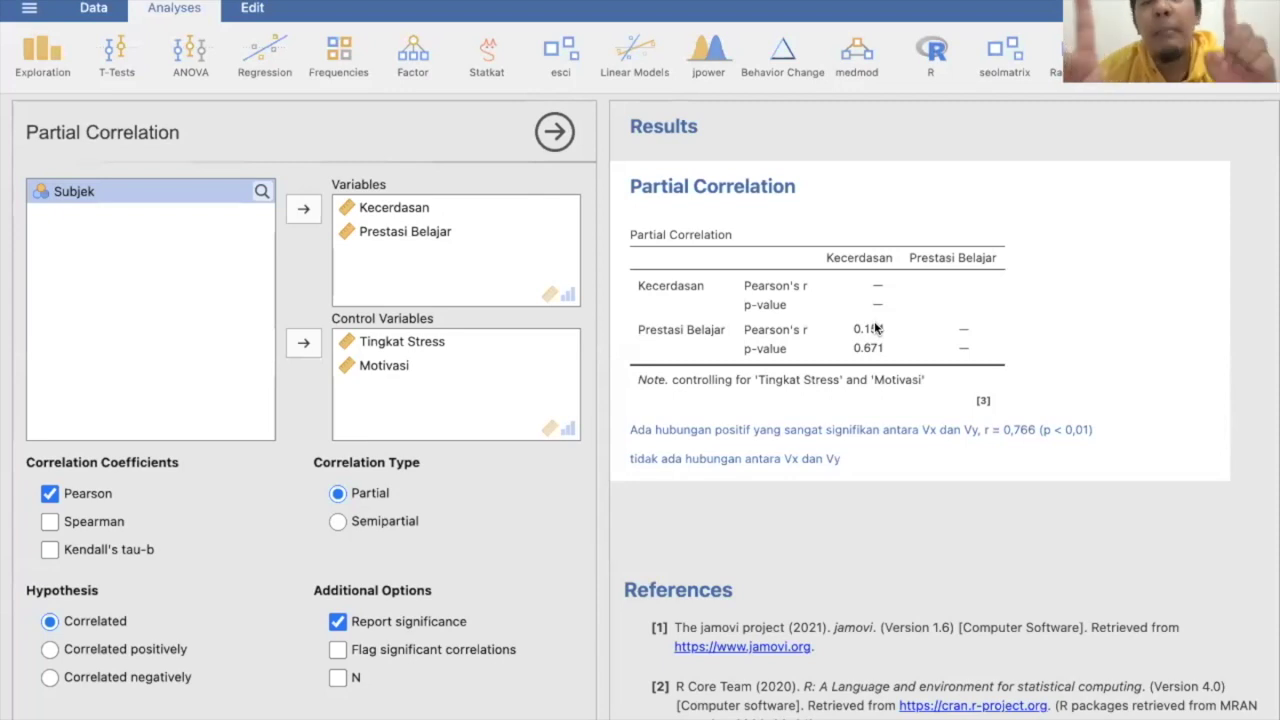
Remove Tingkat Stress and Motivasi from the control variables and close the Partial Correlation options to return to the data.
left_click(398, 344)
left_click(366, 366, "shift")
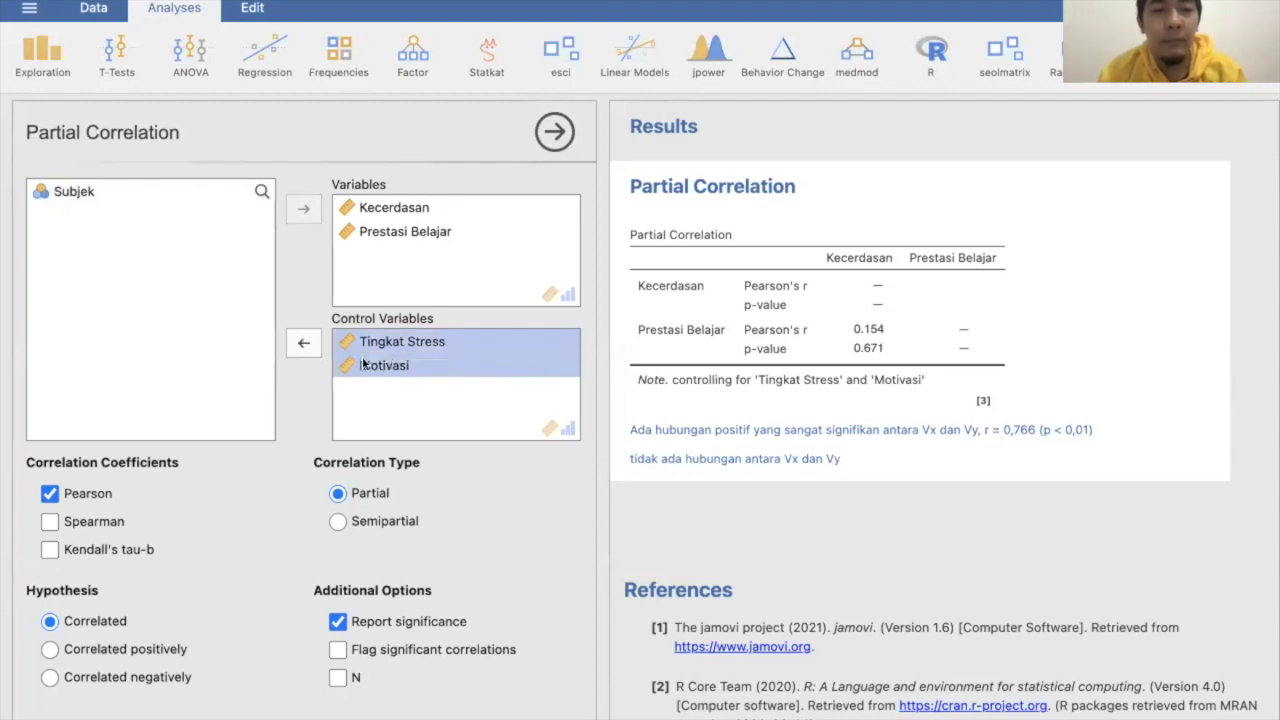
left_click(303, 342)
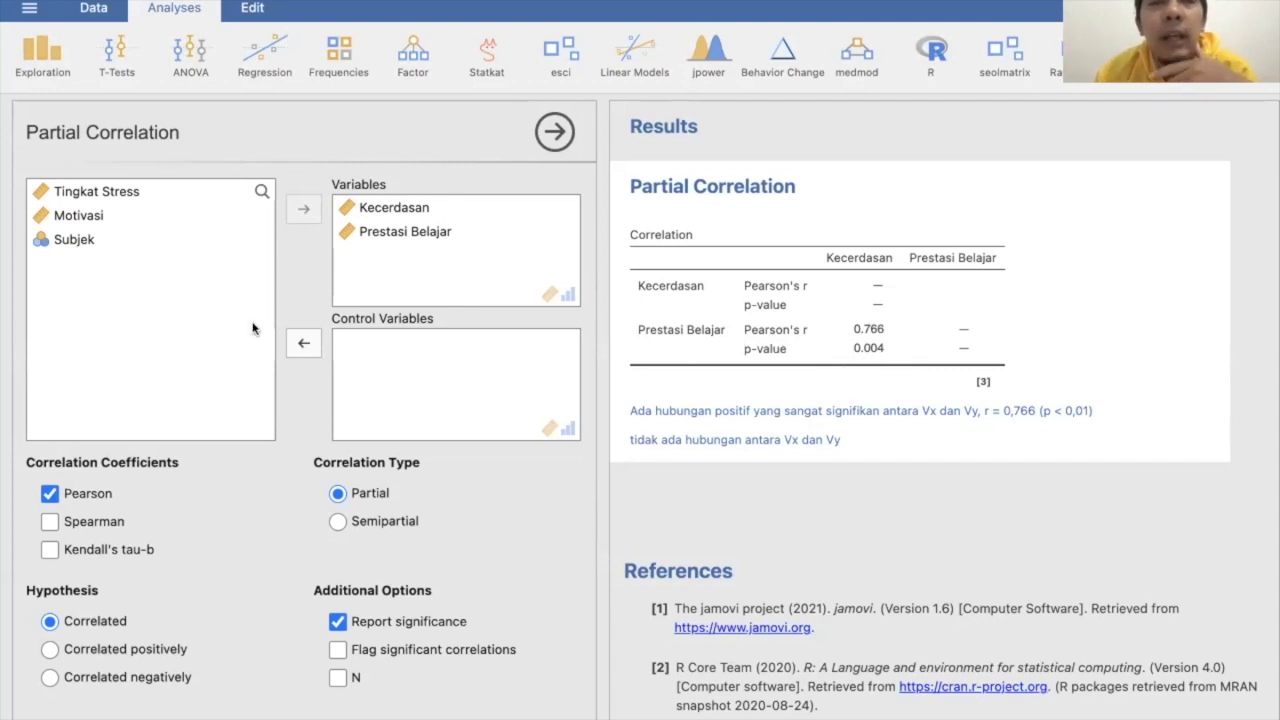
left_click(100, 190)
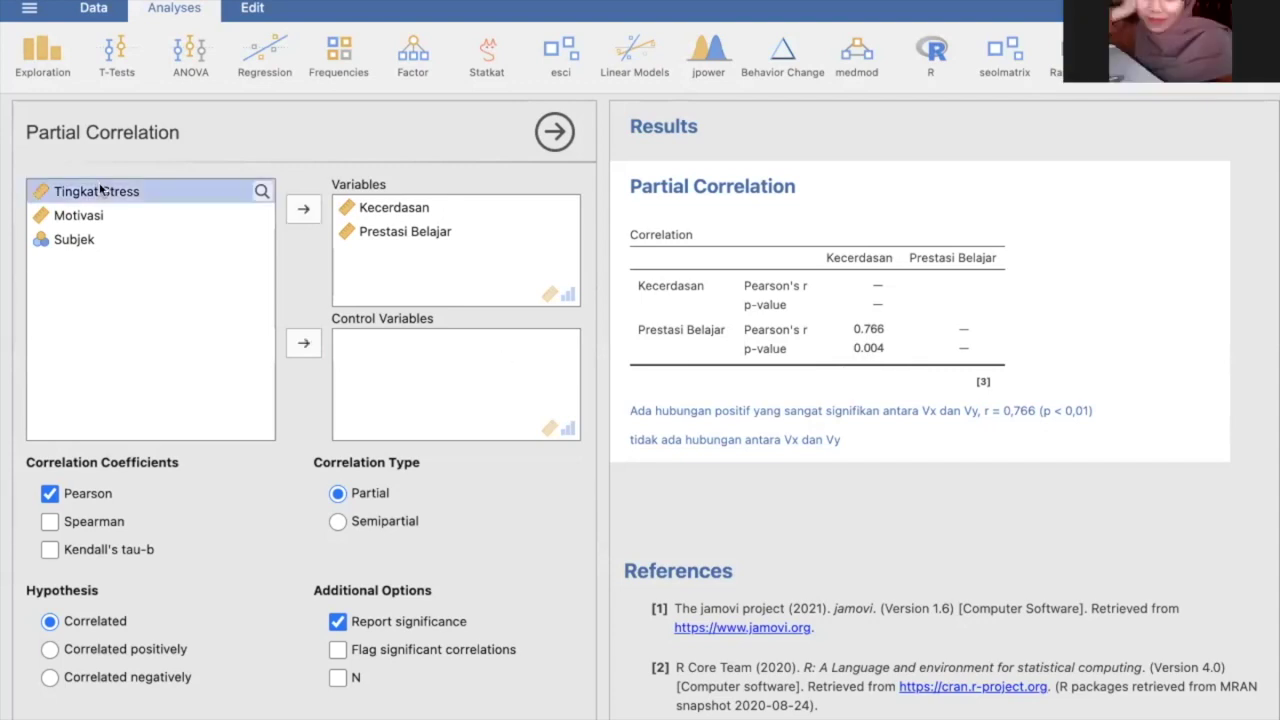
left_click(80, 213, "shift")
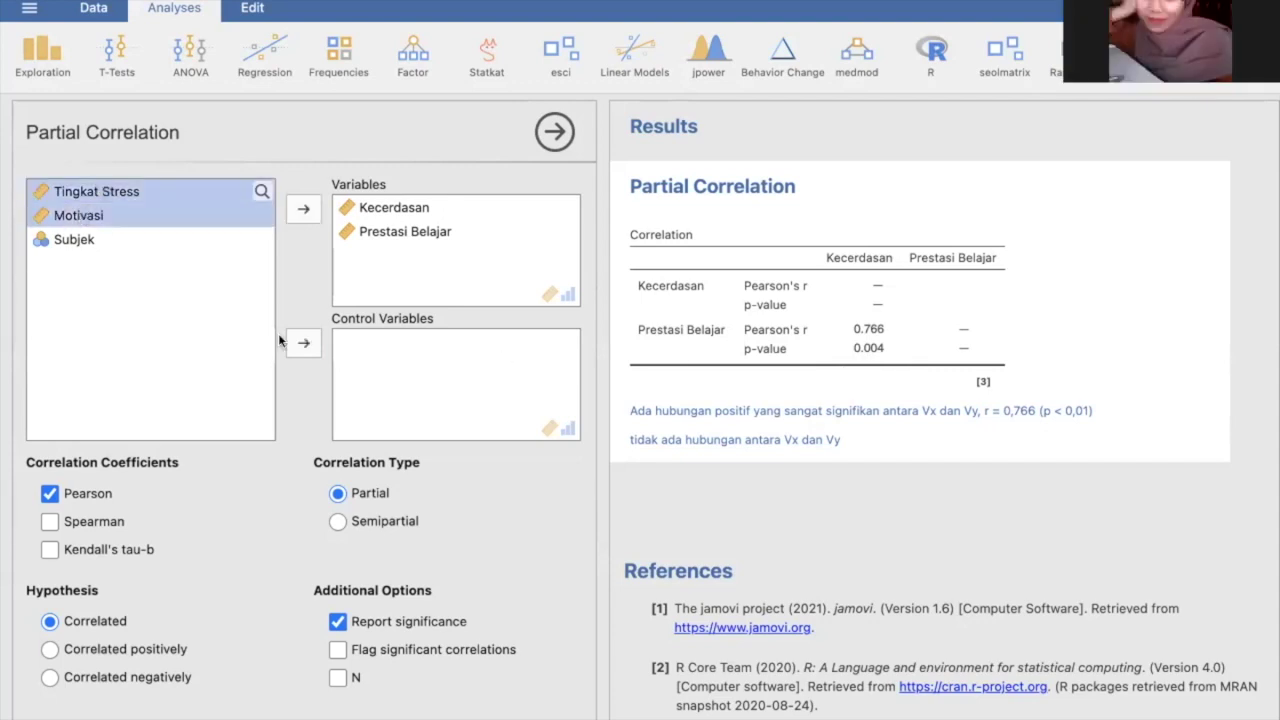
left_click(555, 133)
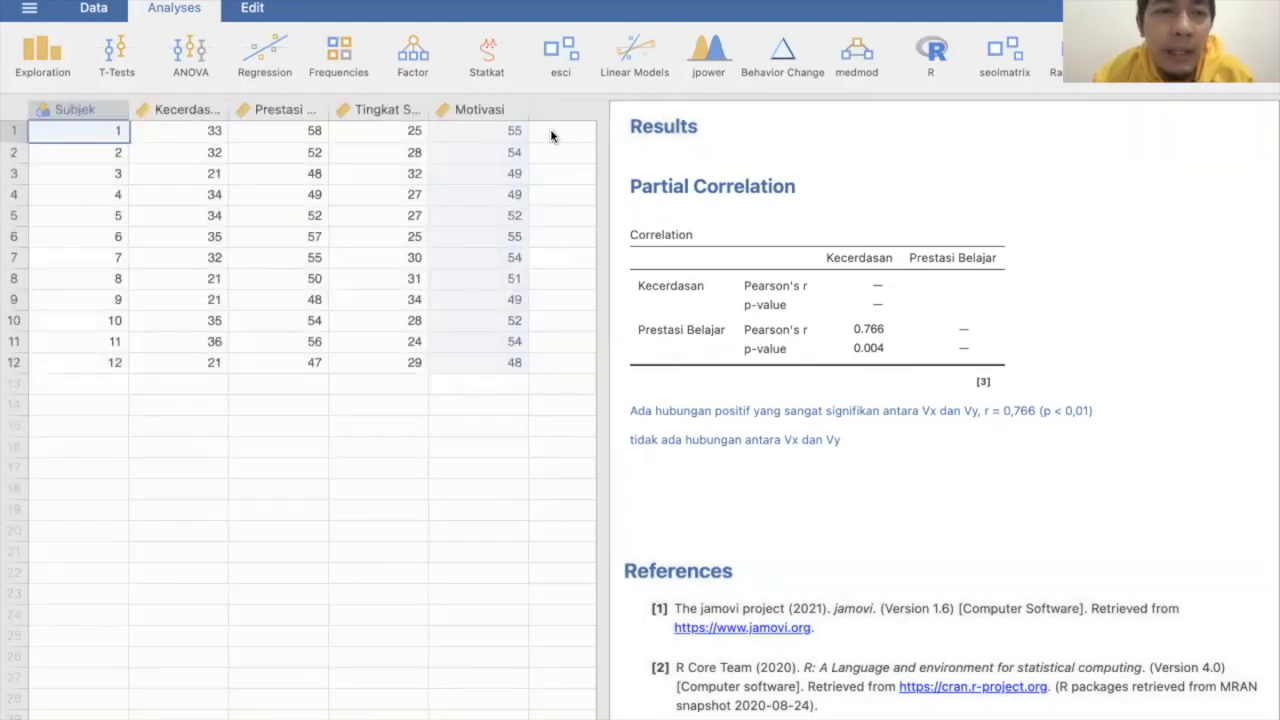
Rename the variable Kecerdasan as "Mas X" and the variable Prestasi Belajar as "Mbak Y".
left_click(190, 110)
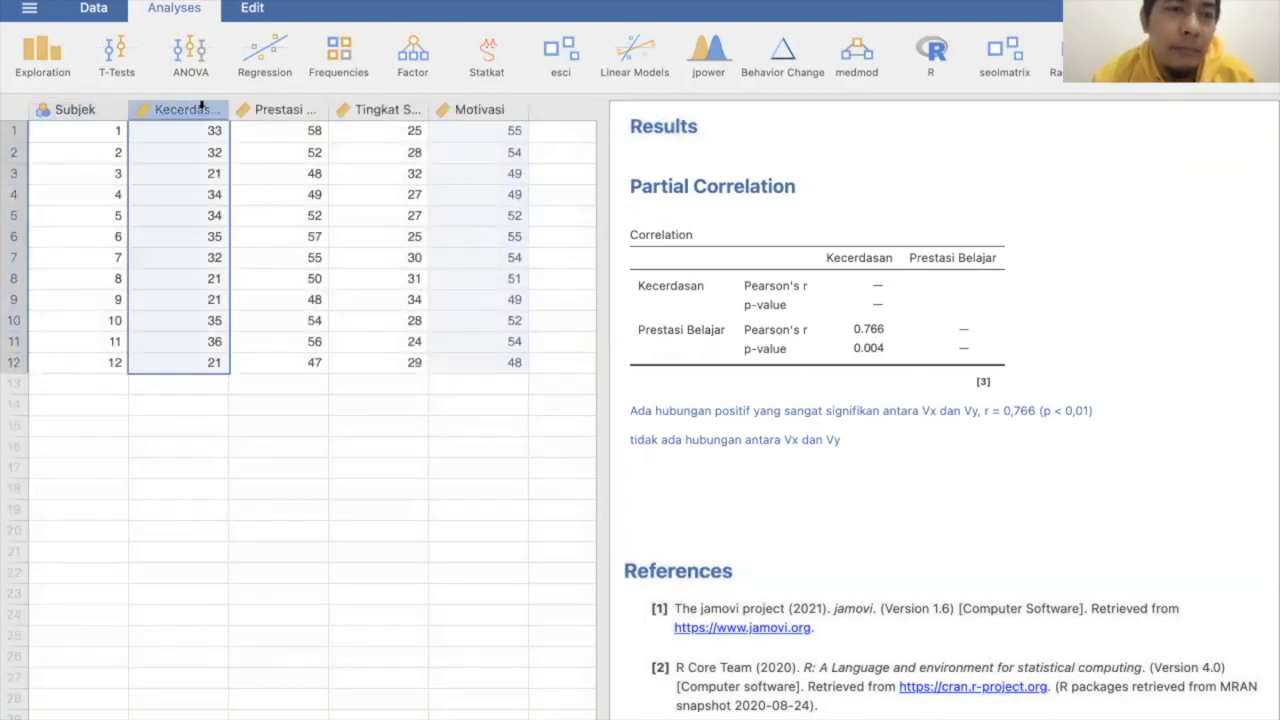
double_click(200, 107)
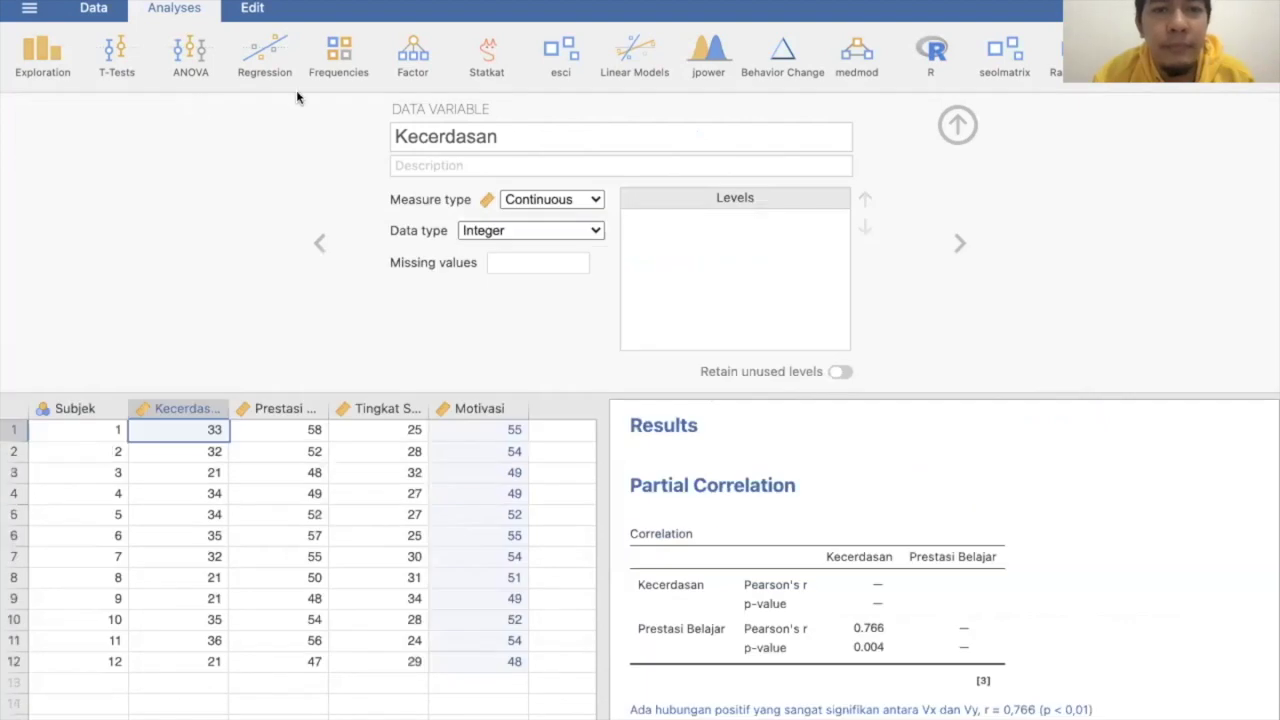
left_click(588, 138)
type("Mas X")
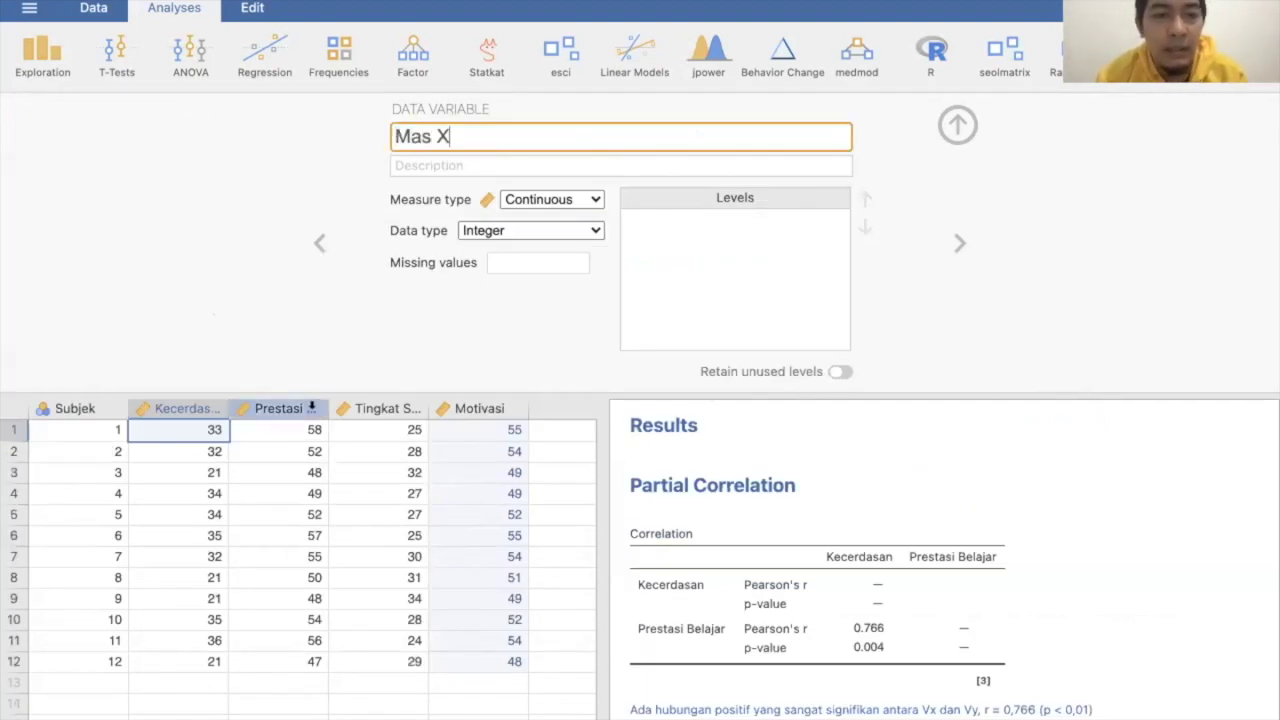
left_click(312, 408)
left_click(629, 136)
type("Mbak Y")
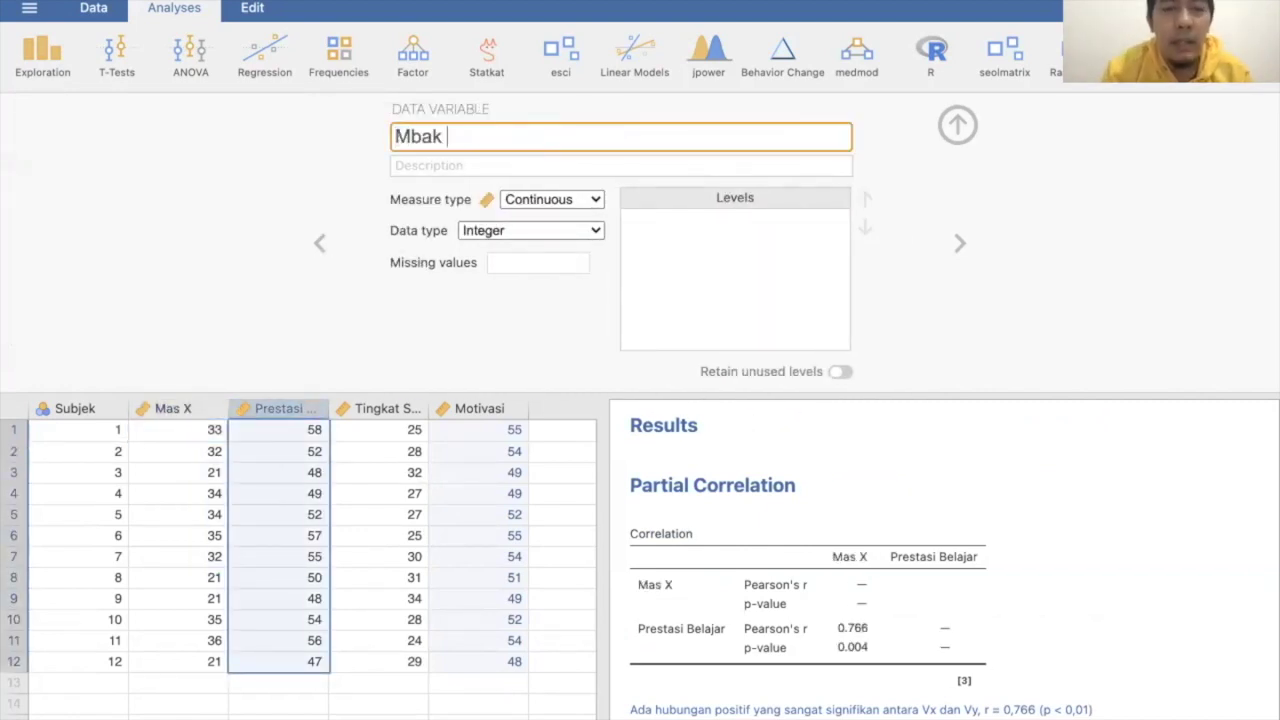
Rename Tingkat Stress as "Faktor ekonomi" and Motivasi as "Faktor fisik", and close the variable editor.
left_click(397, 405)
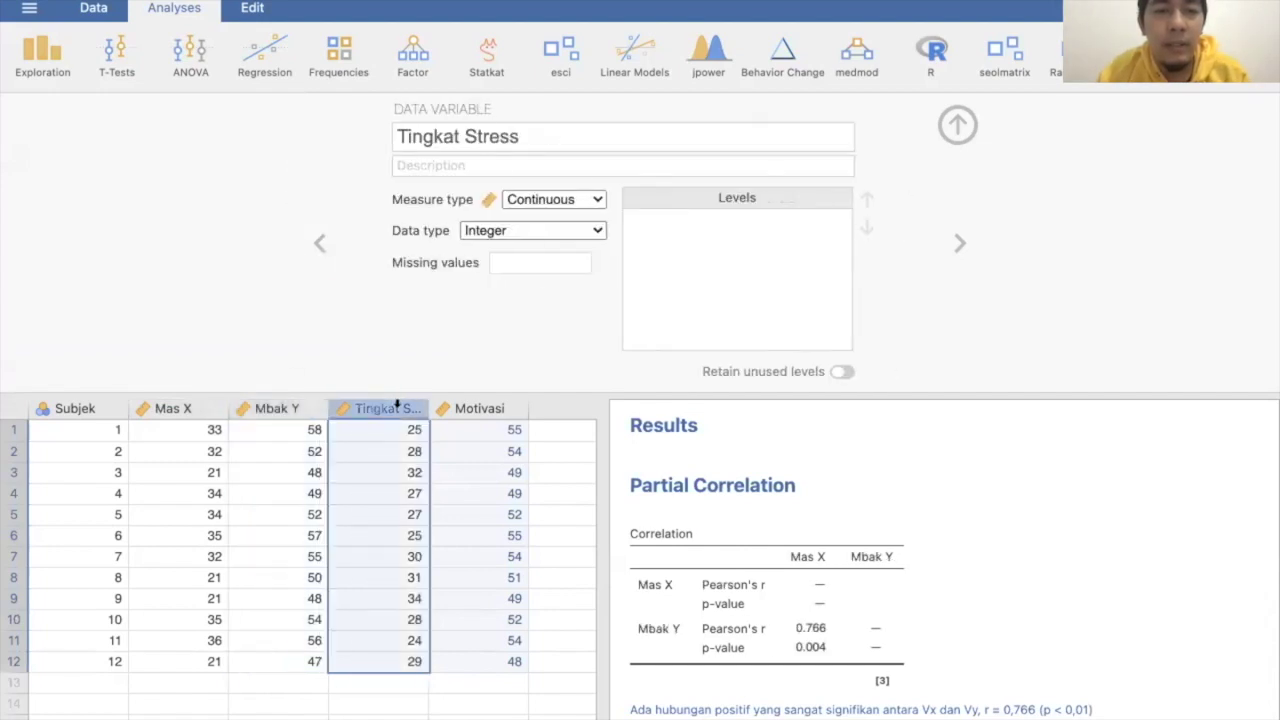
left_click(590, 131)
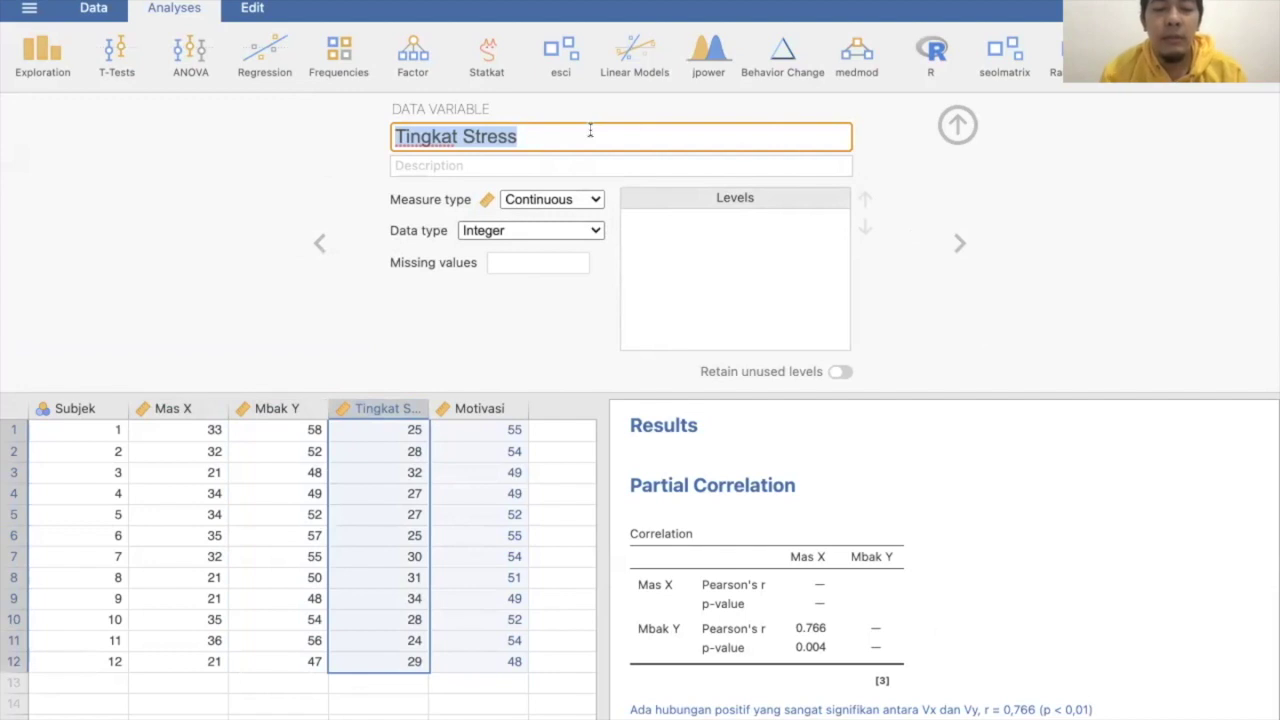
type("Faktor ek")
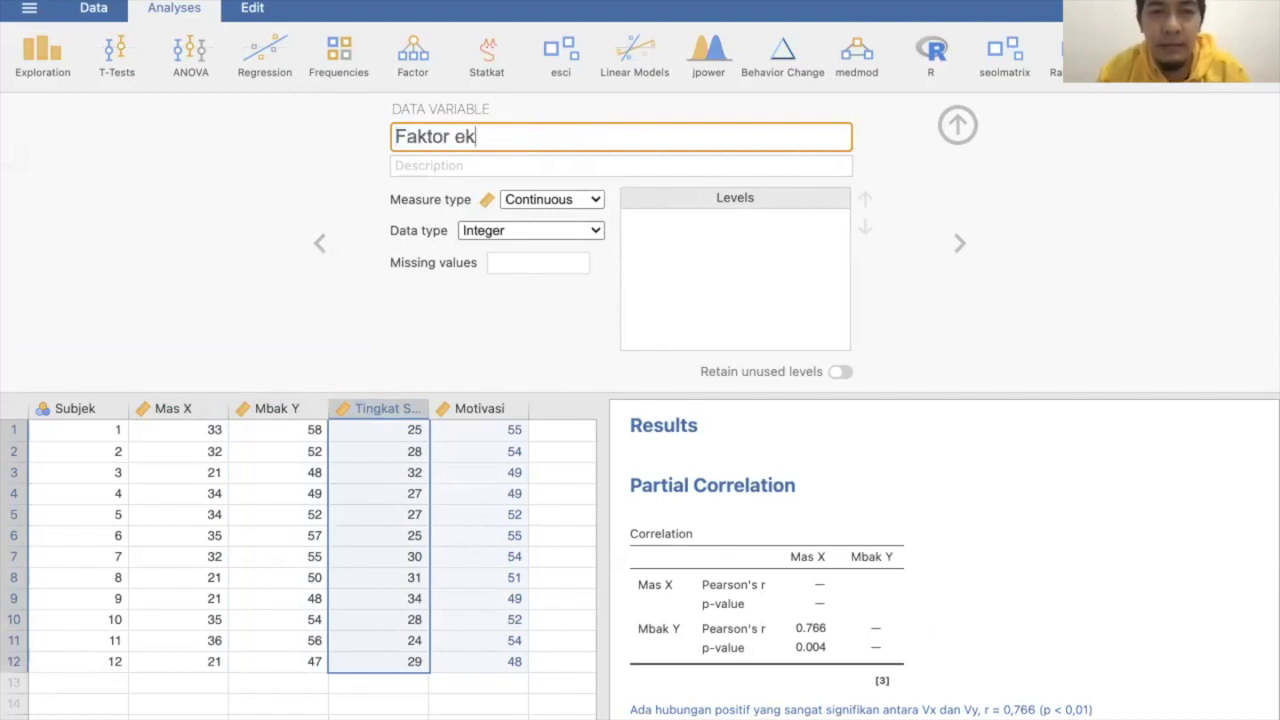
type("onomi")
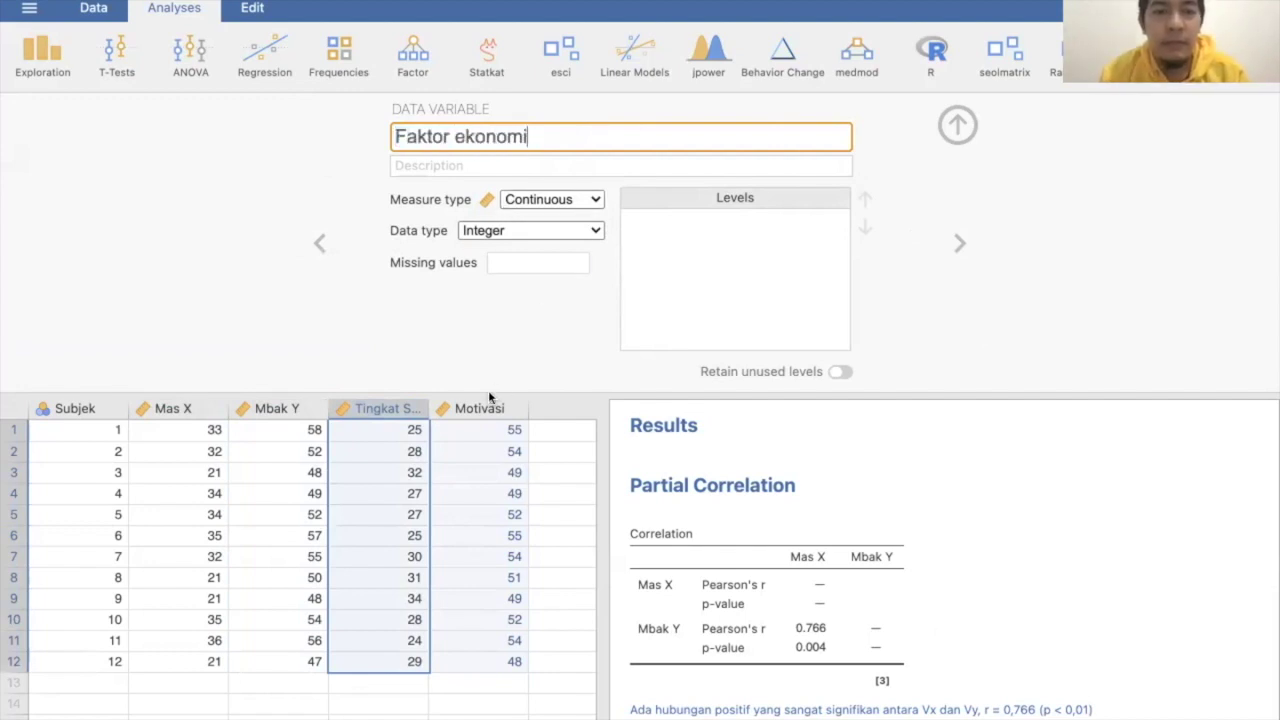
left_click(490, 407)
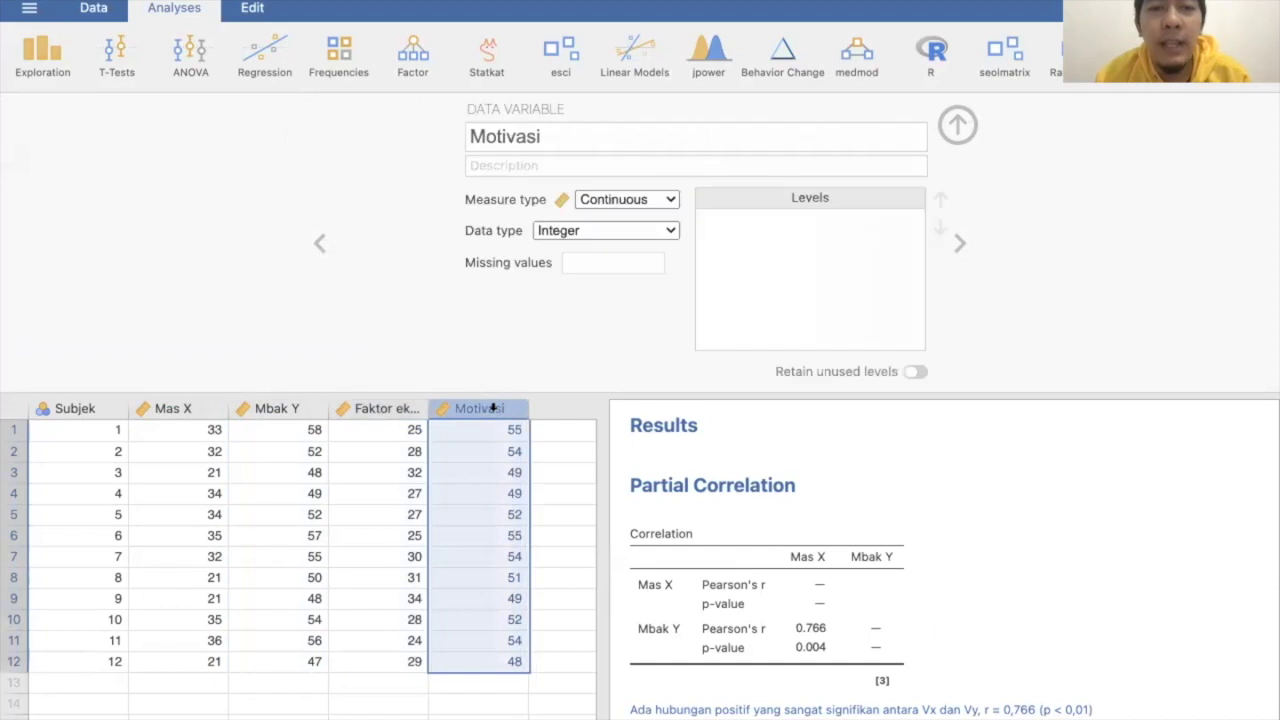
left_click(565, 135)
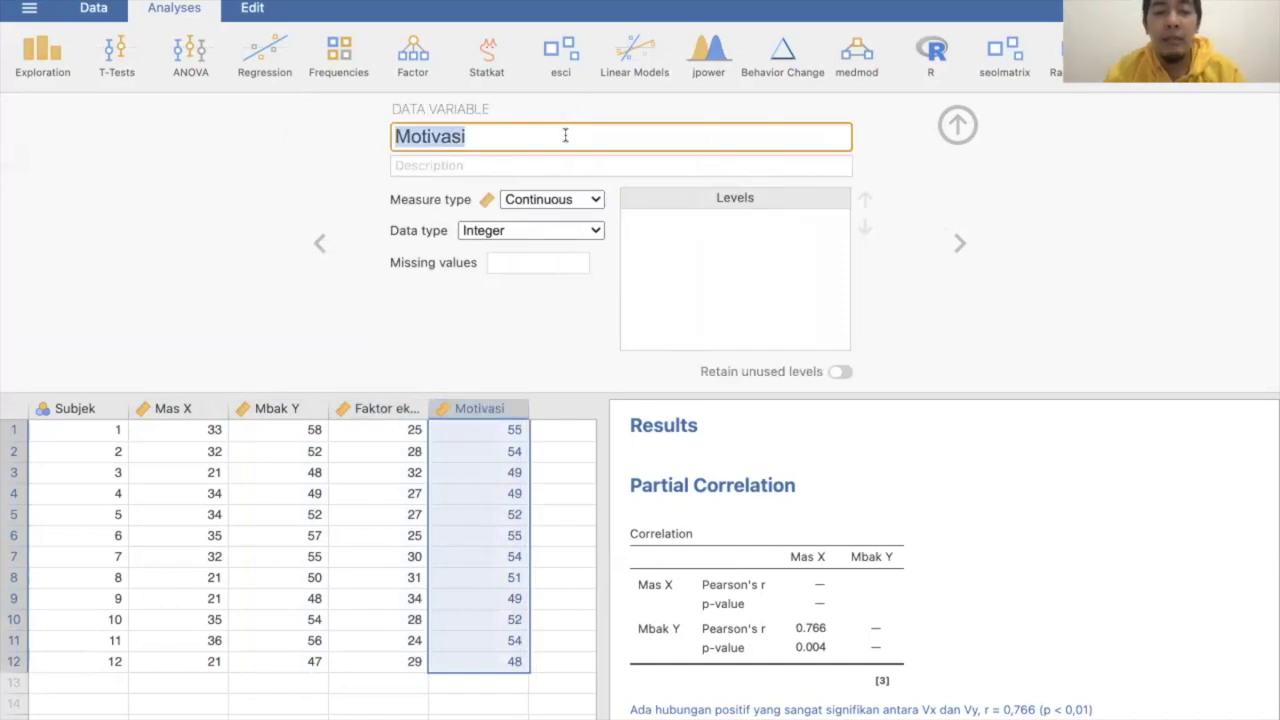
type("Faktor fisik")
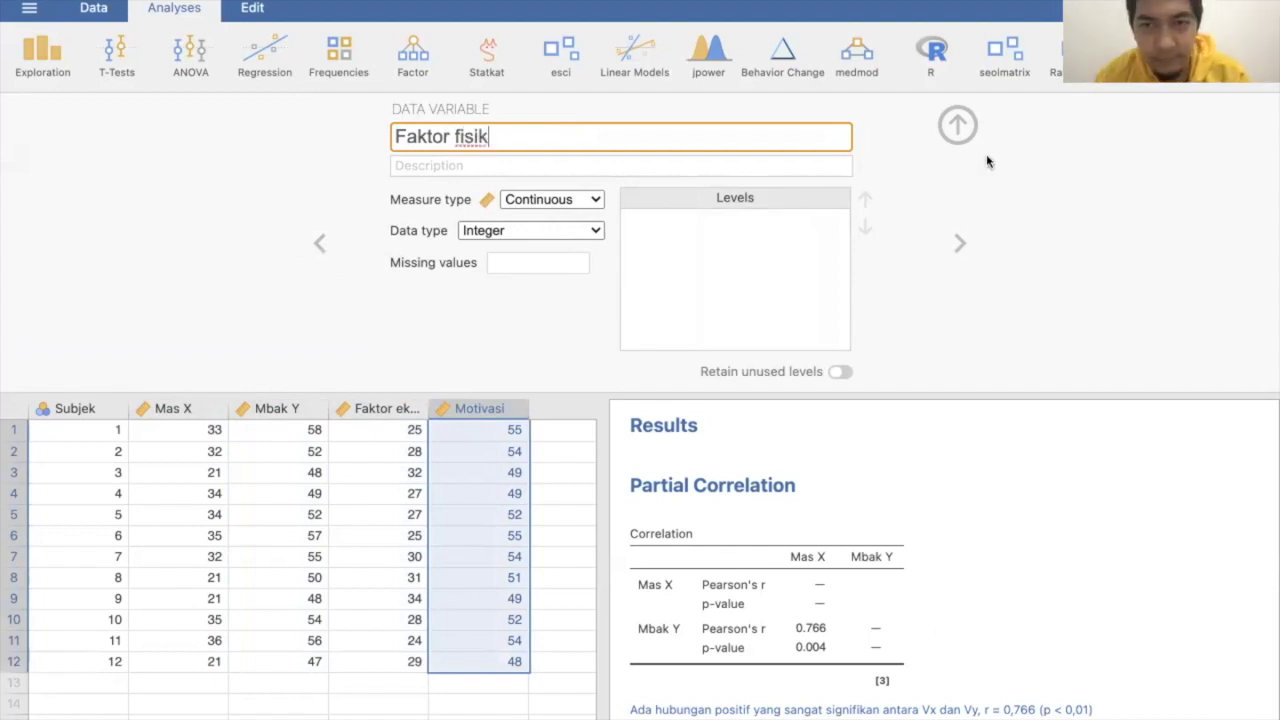
left_click(1011, 420)
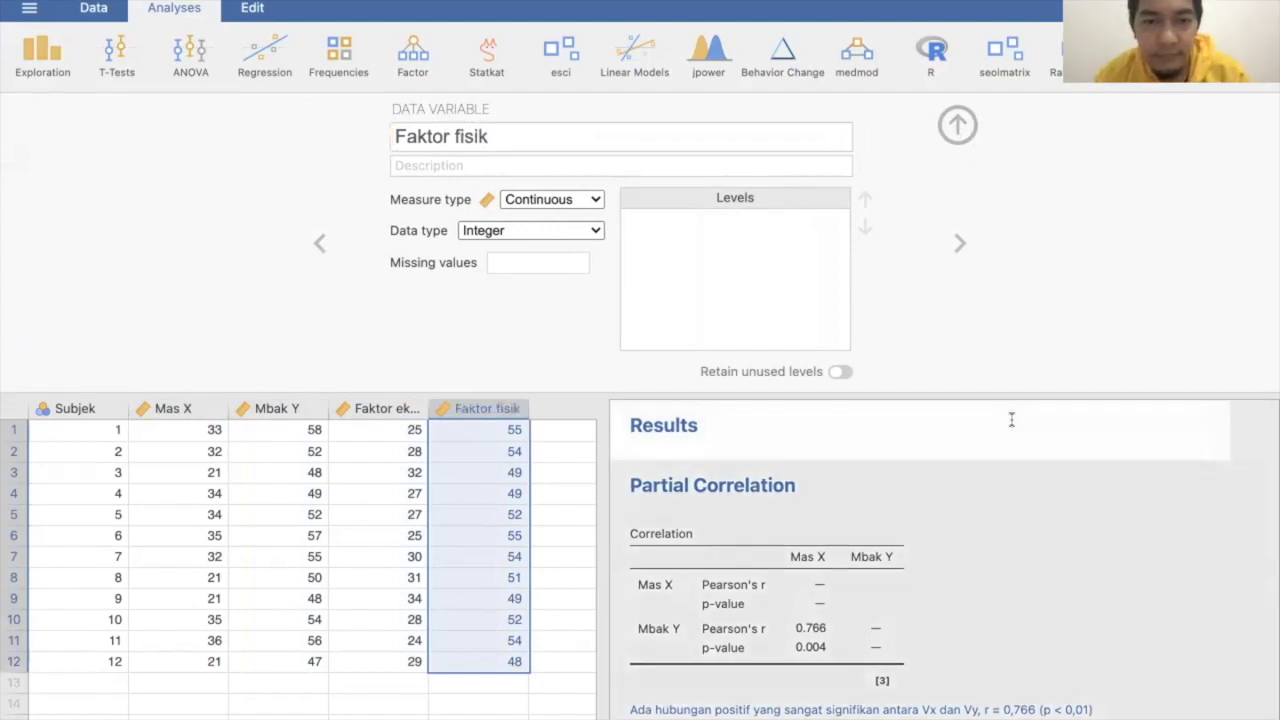
left_click(960, 127)
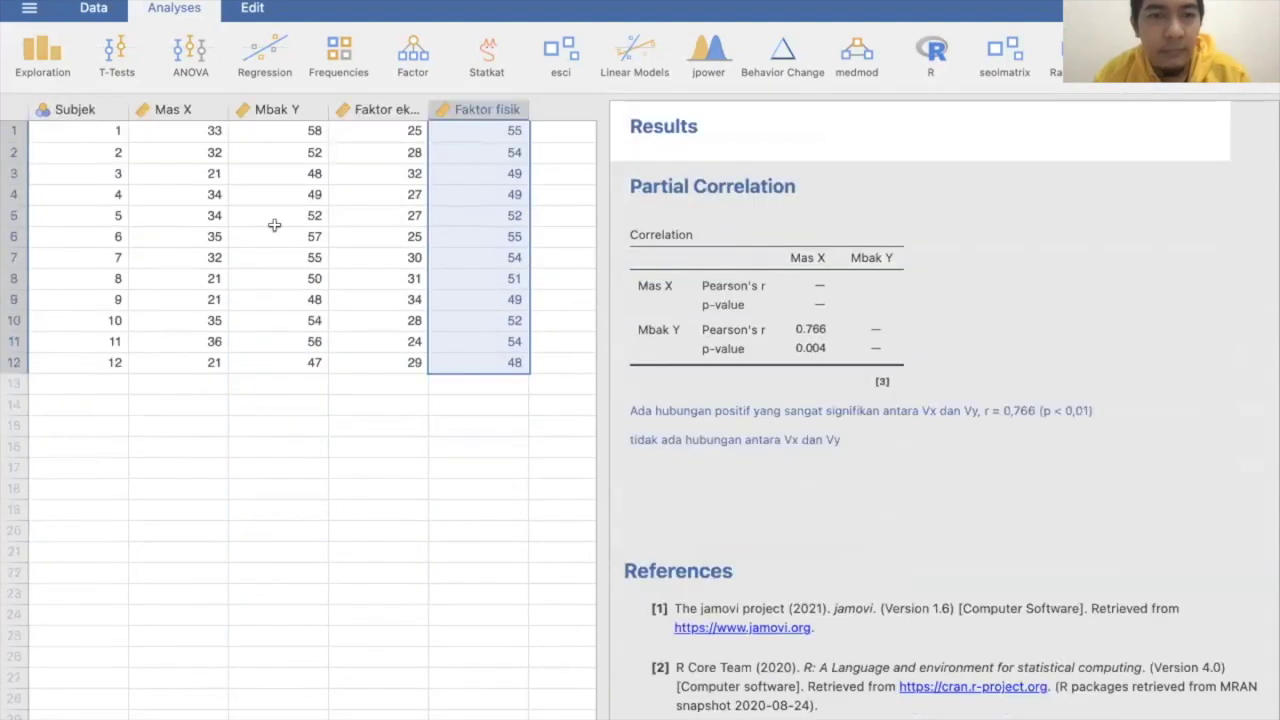
Reopen the Partial Correlation analysis and add Faktor ekonomi and Faktor fisik together as control variables.
left_click(921, 245)
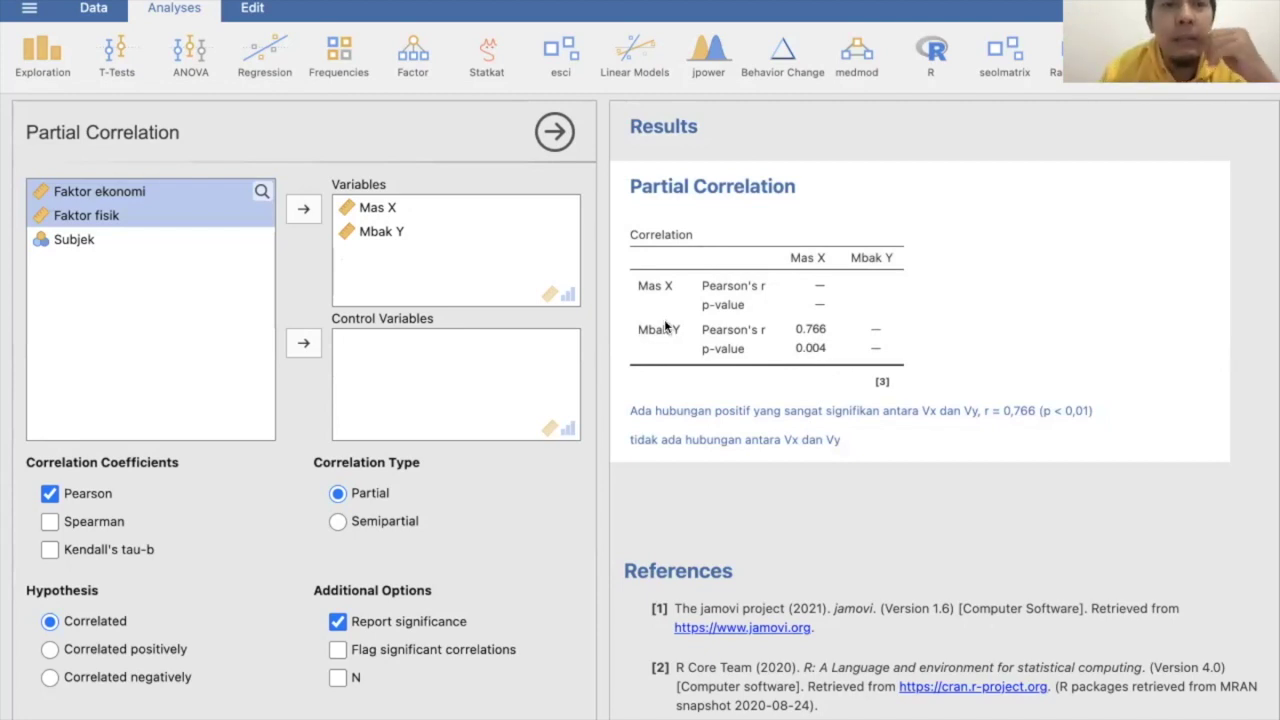
left_click(88, 191)
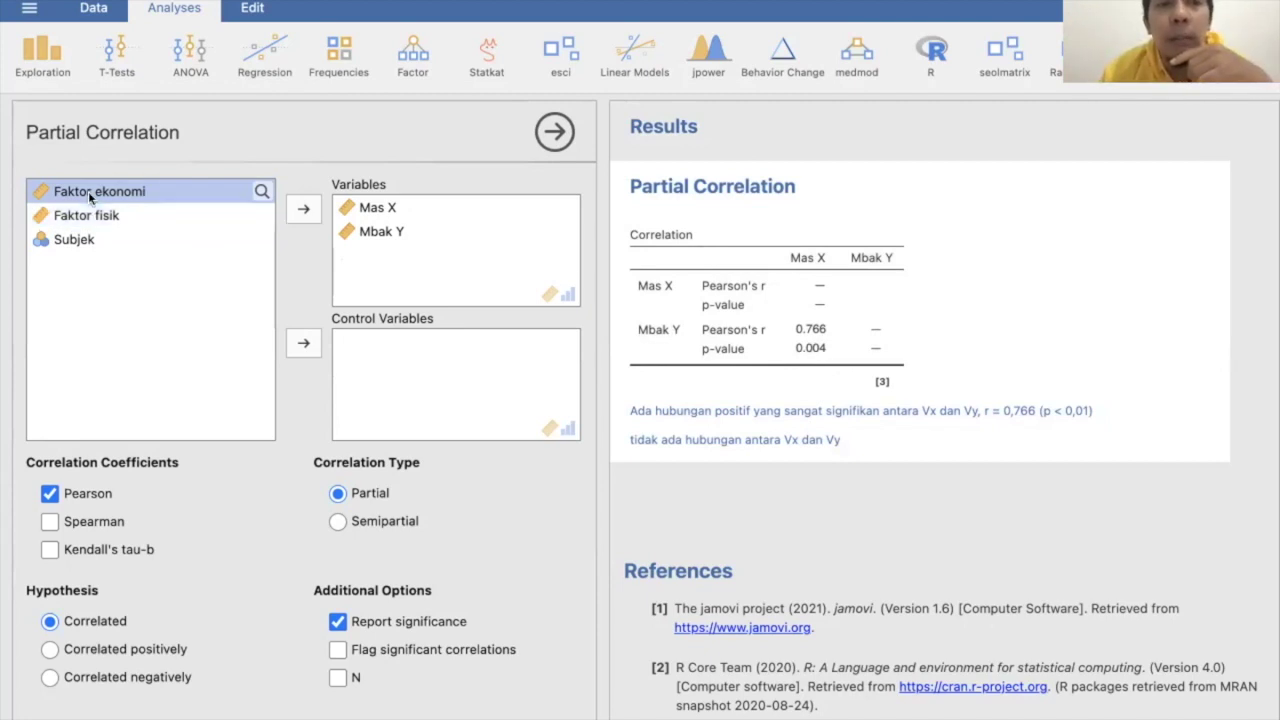
left_click(87, 217, "shift")
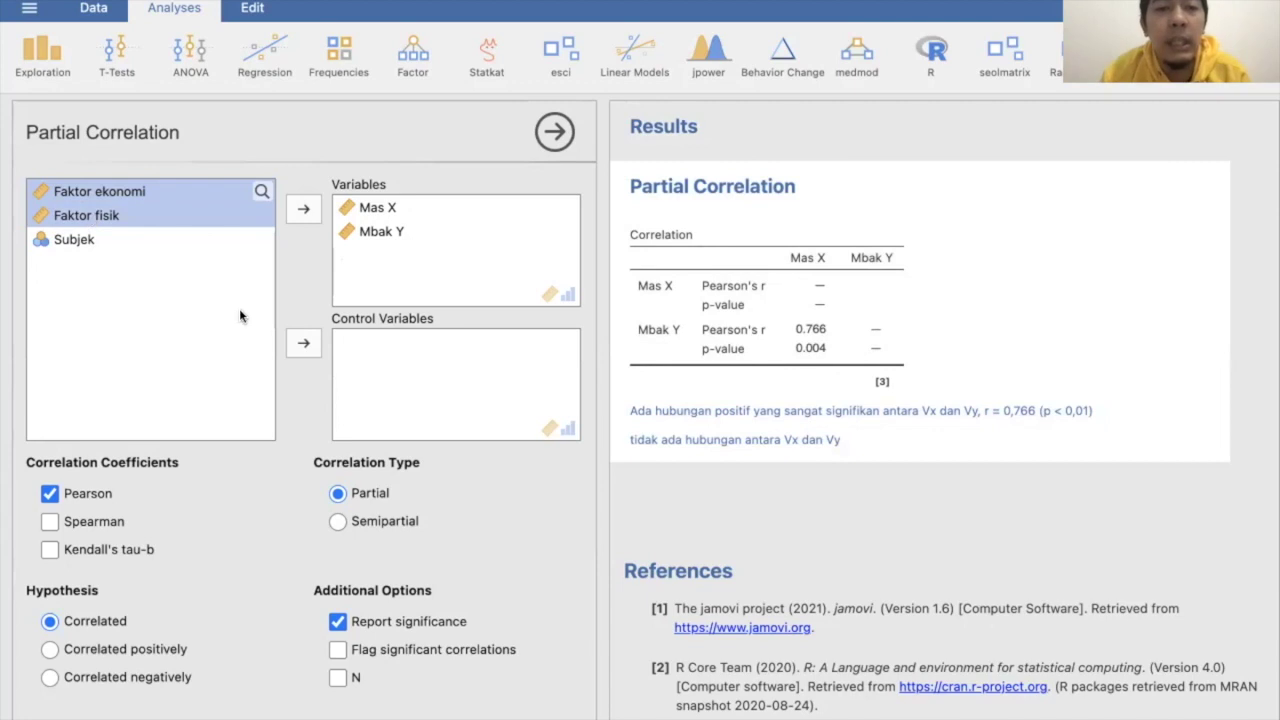
left_click(300, 343)
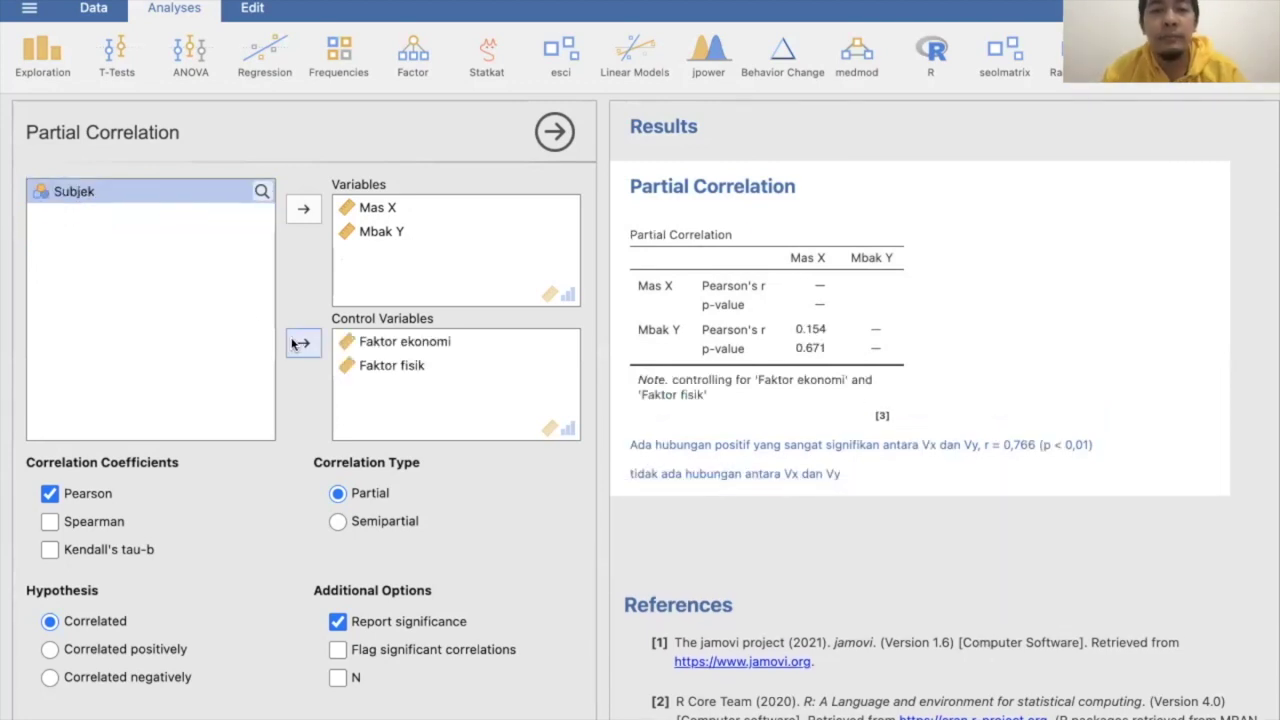
Remove Faktor fisik and Faktor ekonomi from the control variables one at a time to compare the correlations.
left_click(404, 366)
left_click(303, 343)
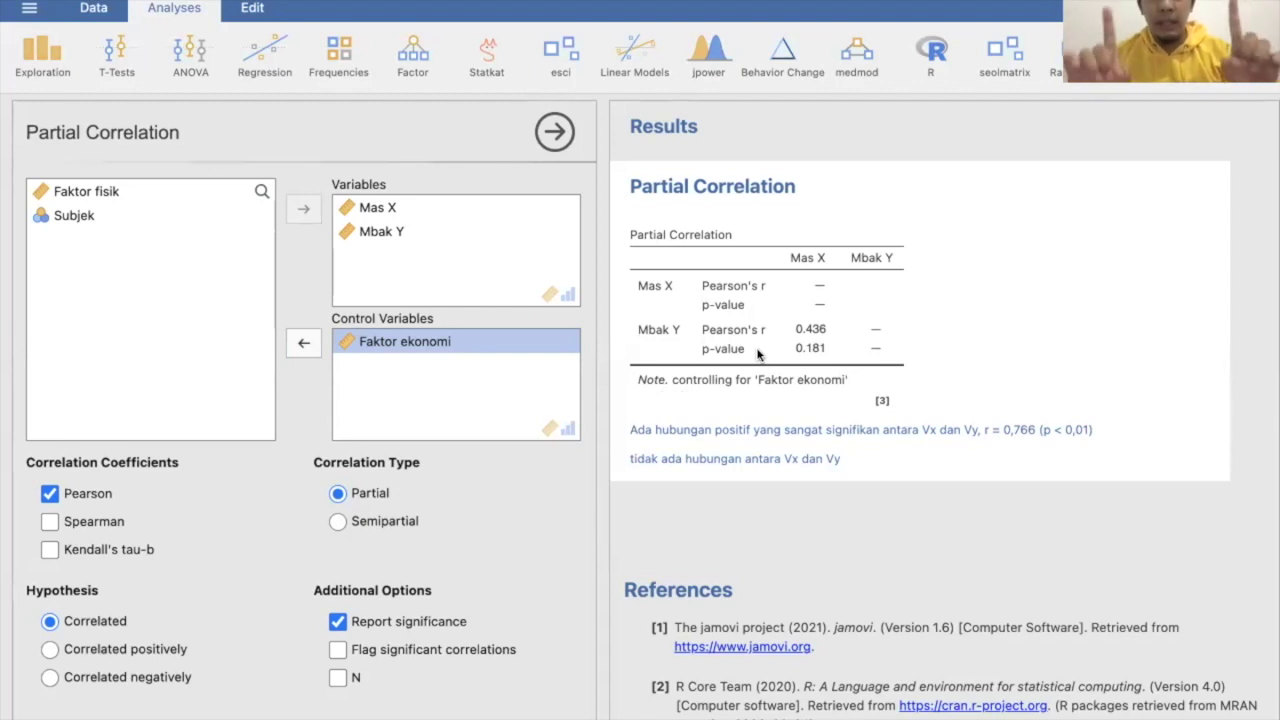
left_click(304, 342)
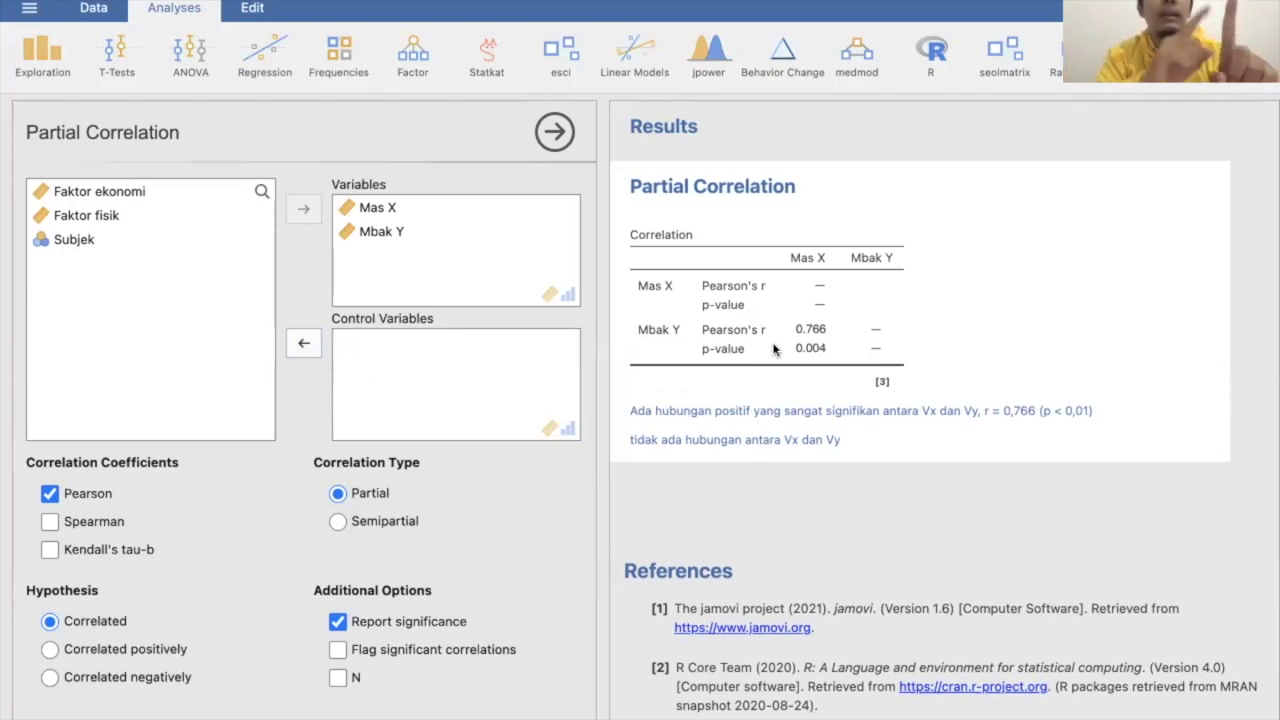
Add Faktor ekonomi as a control variable, followed by Faktor fisik, to compare the effect of each.
left_click(82, 196)
left_click(303, 343)
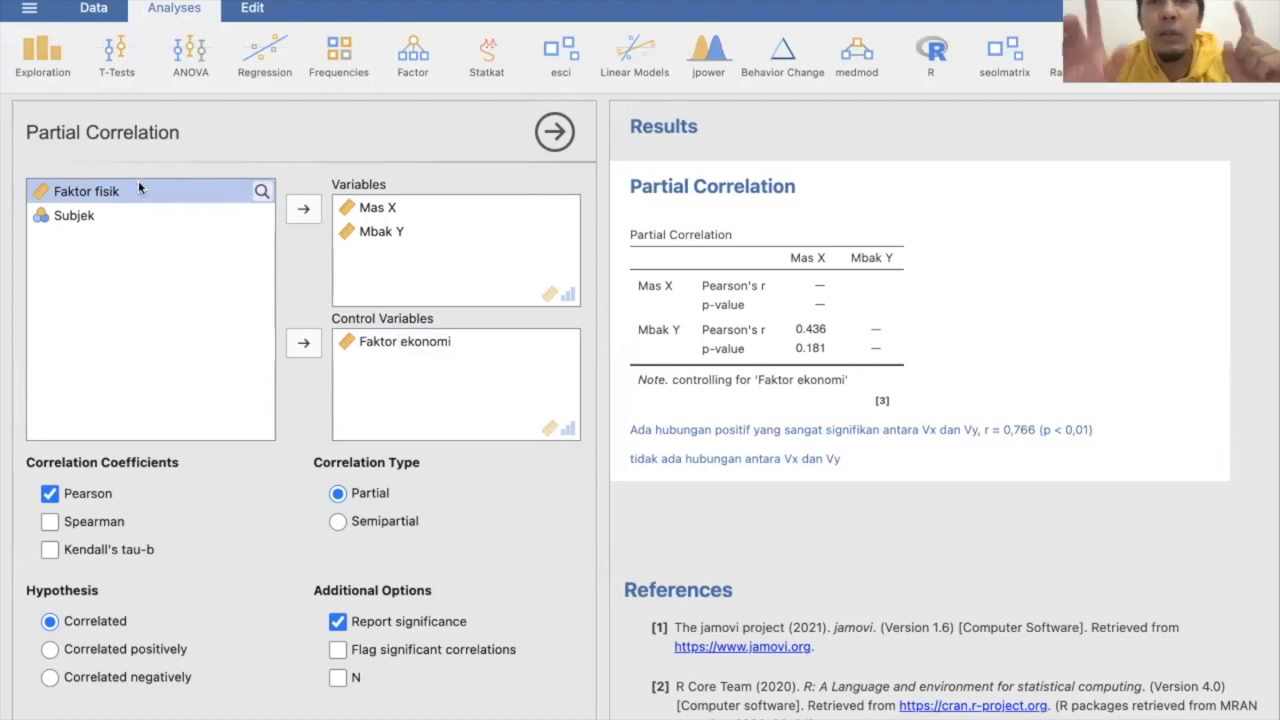
left_click(304, 343)
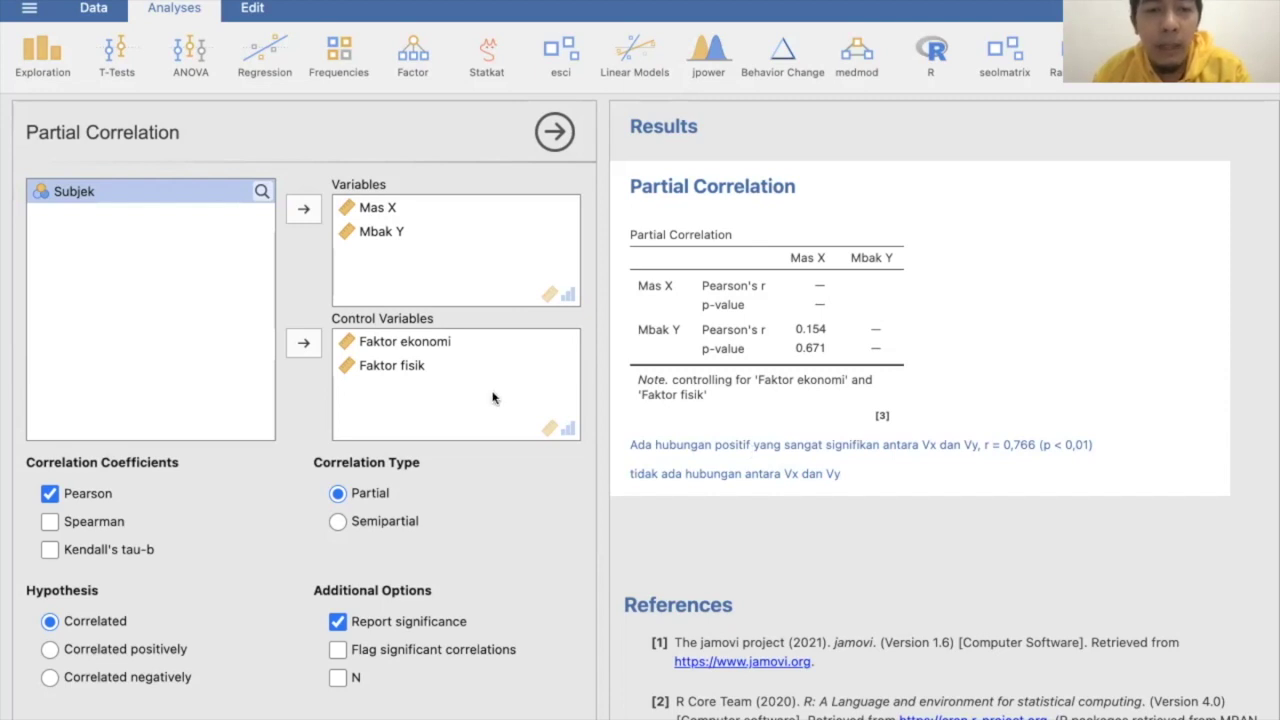
Take both control variables out together and put them back to compare the correlation without and with control.
left_click(375, 368)
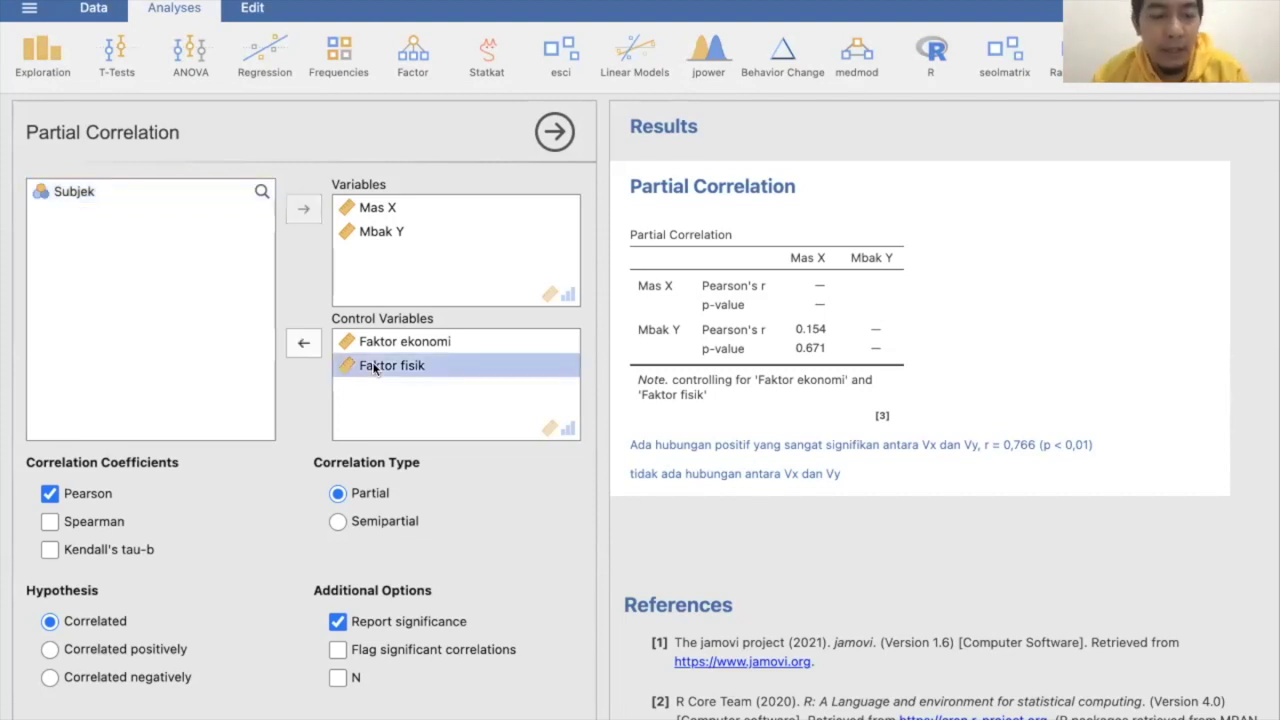
left_click(381, 344, "shift")
left_click(303, 344)
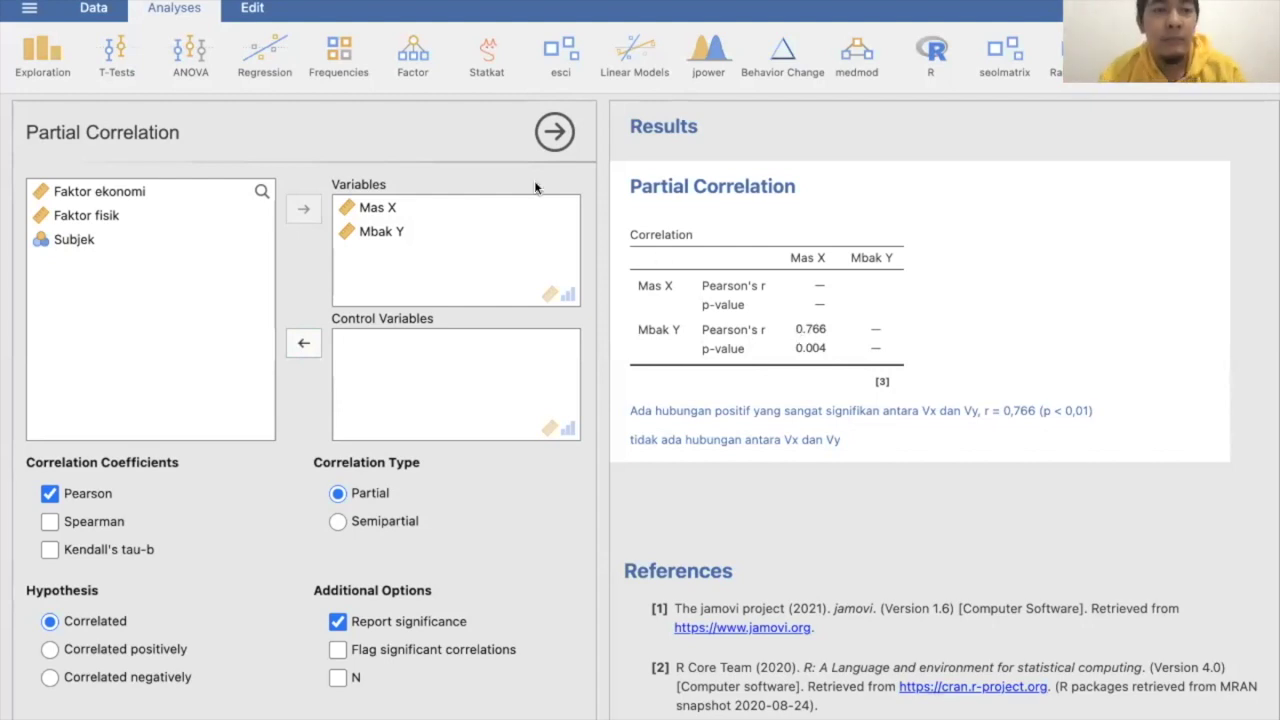
left_click(128, 193)
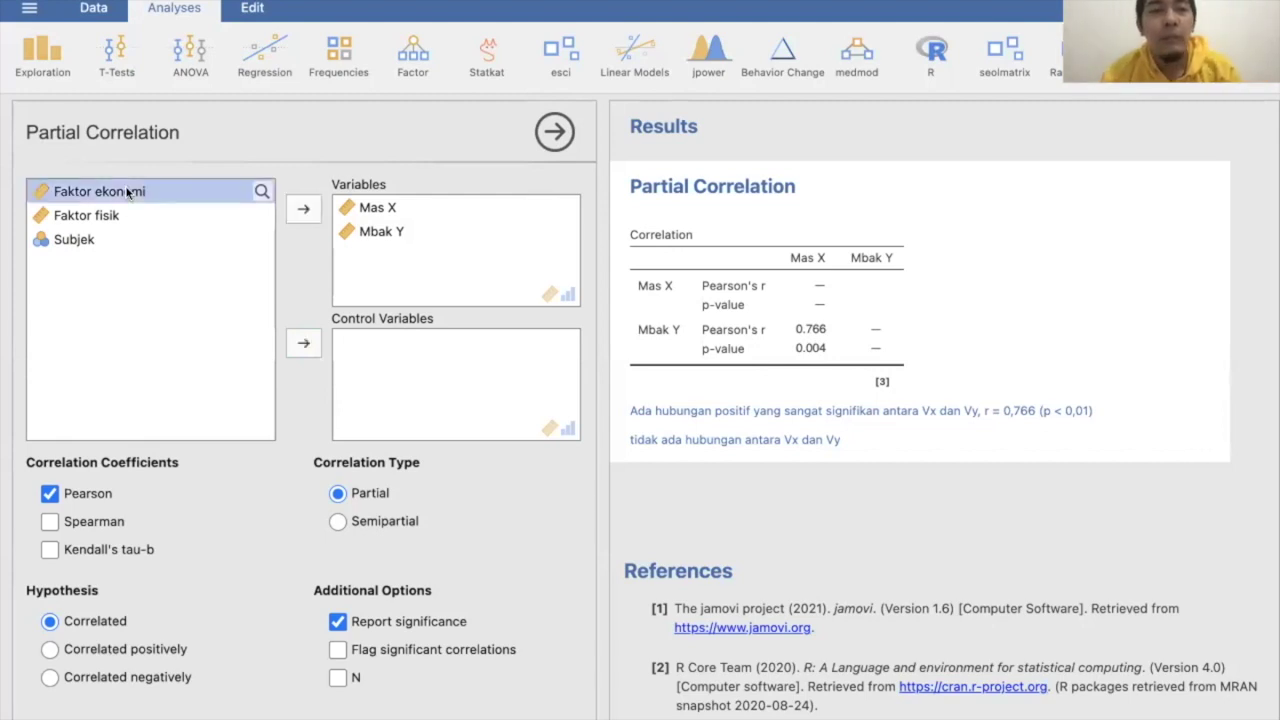
left_click(83, 218, "shift")
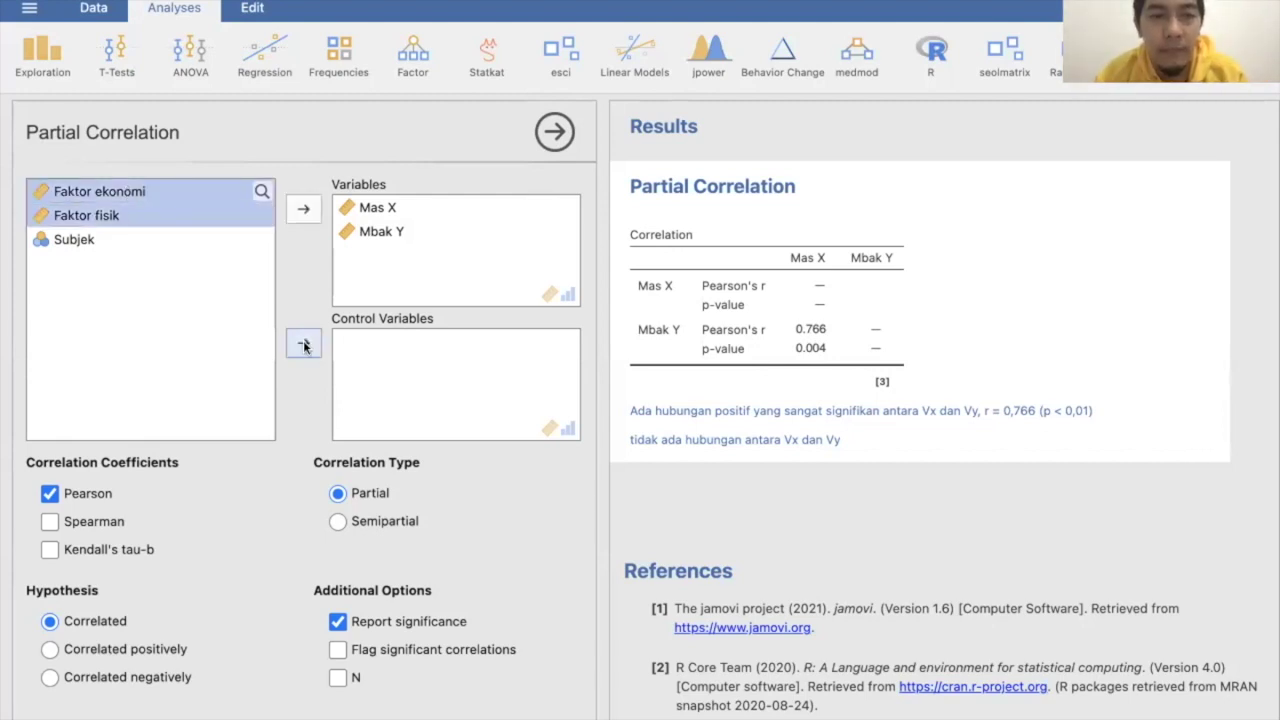
left_click(304, 344)
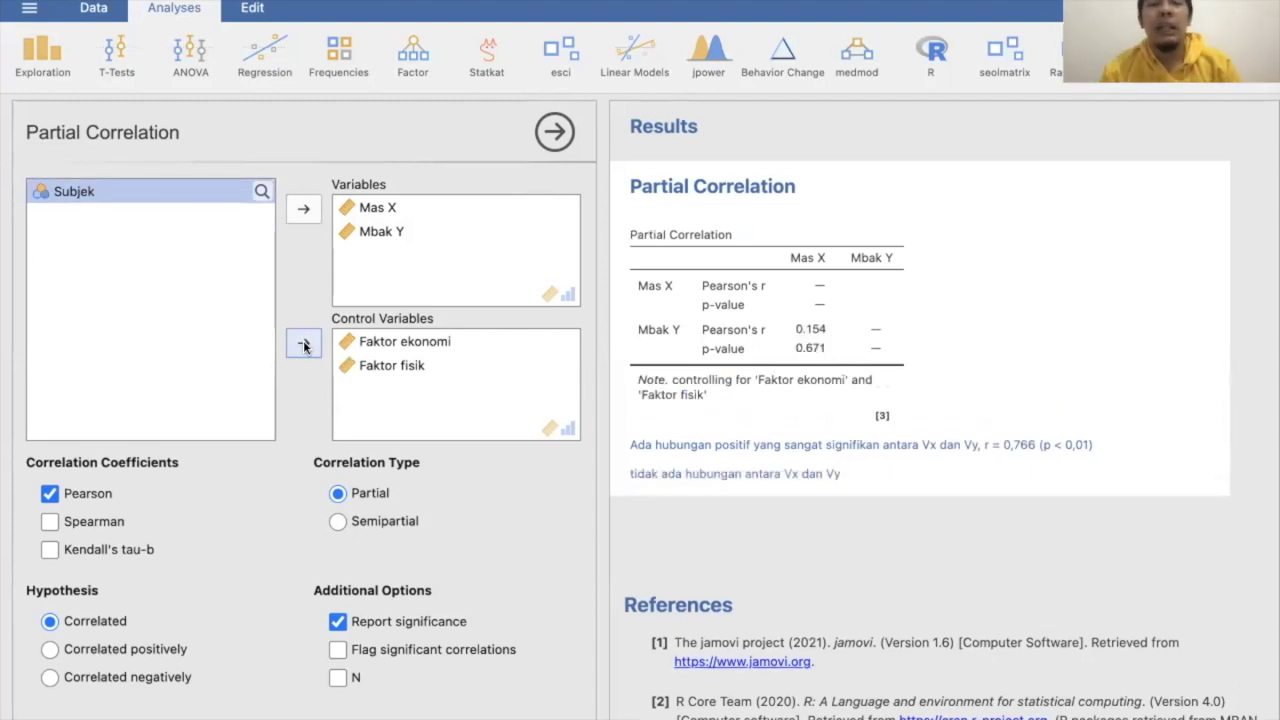